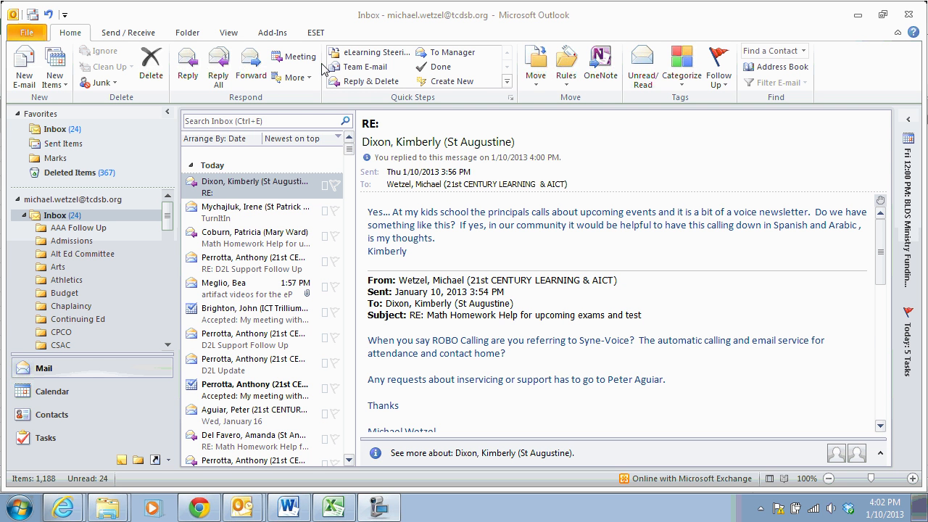
# Start a new e-mail addressed to the 21c & AICT Team group
pyautogui.click(25, 73)
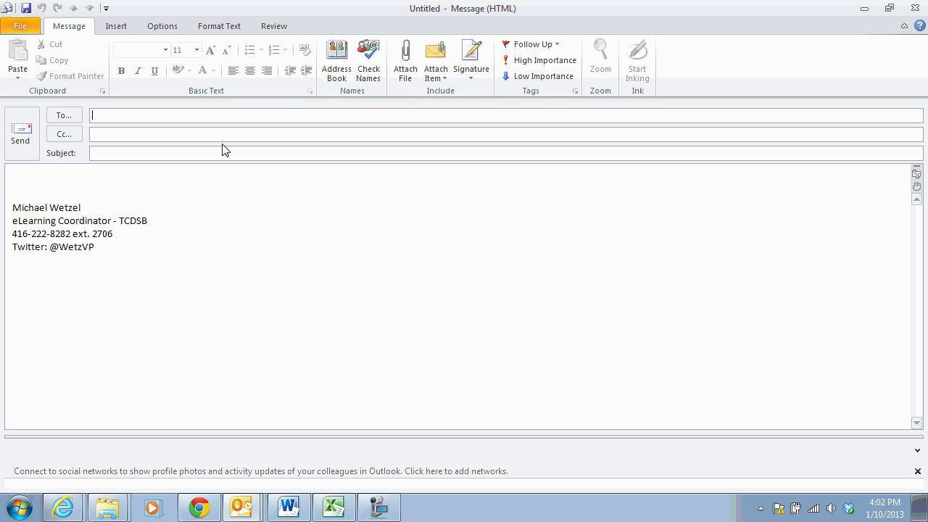
pyautogui.write('21s')
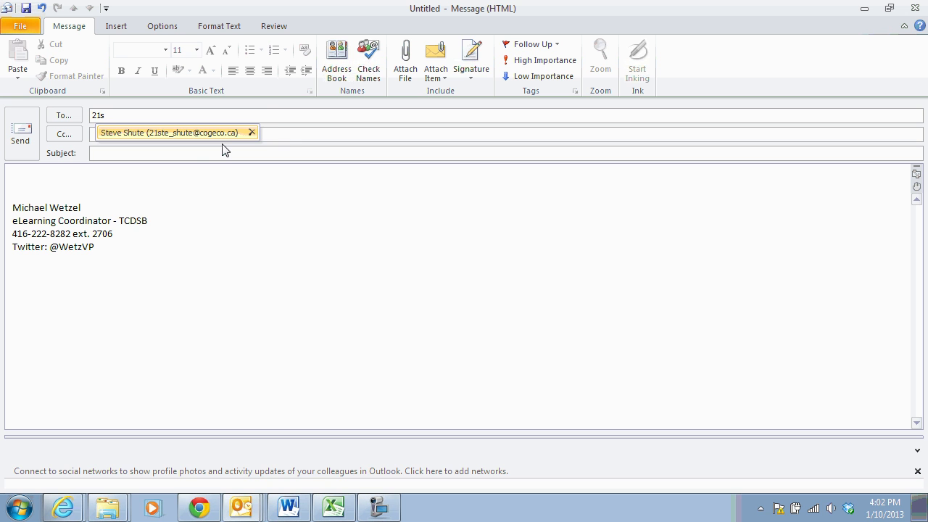
pyautogui.press('BackSpace')
pyautogui.press('BackSpace')
pyautogui.press('BackSpace')
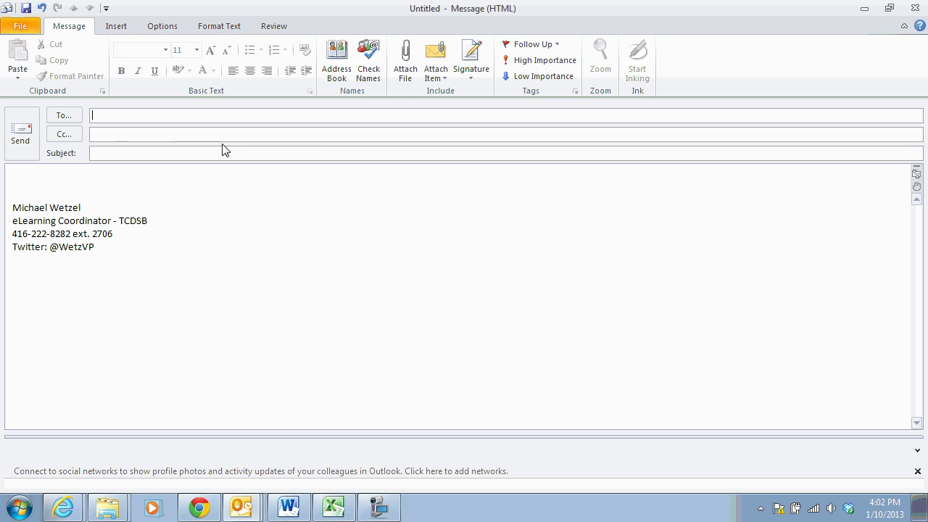
pyautogui.write('21')
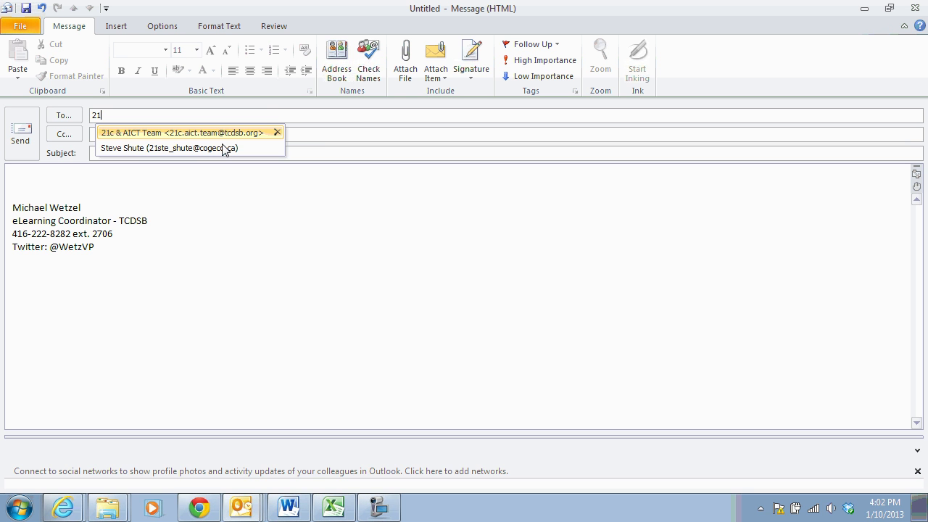
pyautogui.click(149, 135)
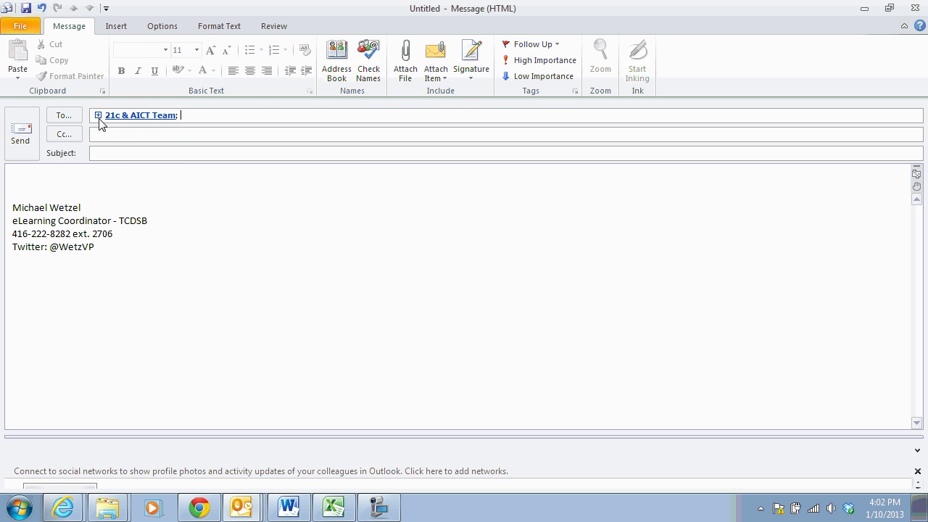
# Expand the group into its ten members and copy the whole recipient list
pyautogui.moveTo(100, 120)
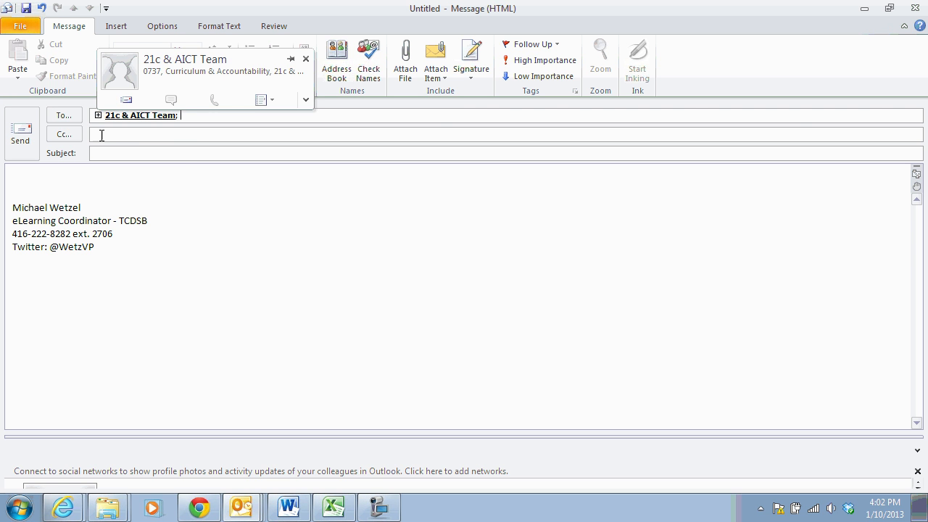
pyautogui.click(98, 116)
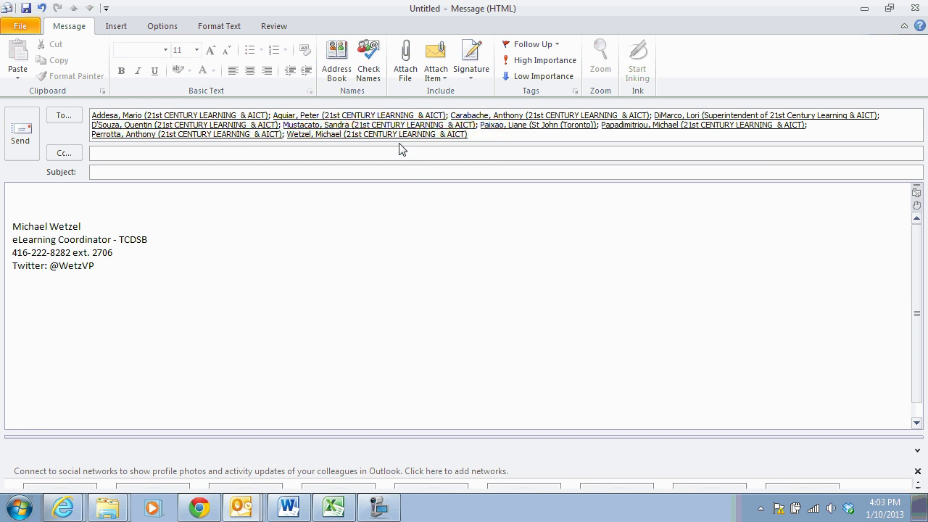
pyautogui.hotkey('ctrl', 'a')
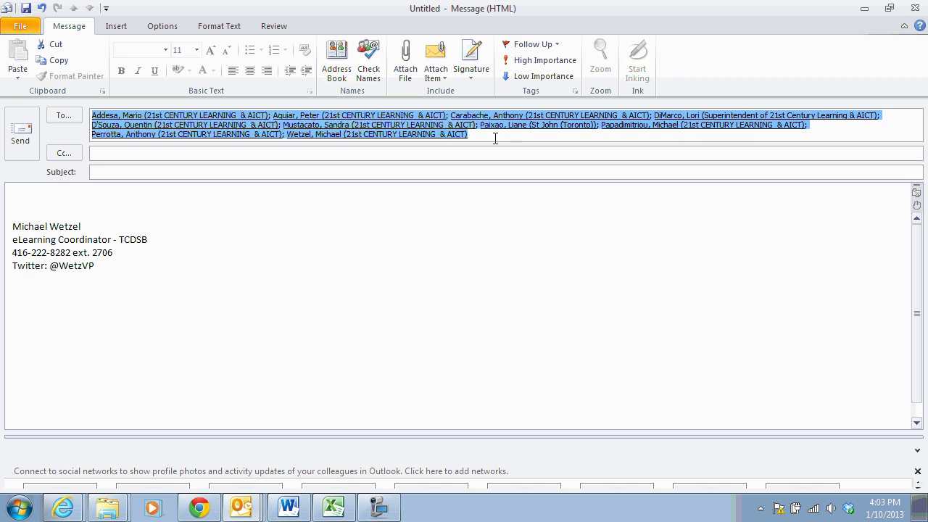
pyautogui.rightClick(254, 128)
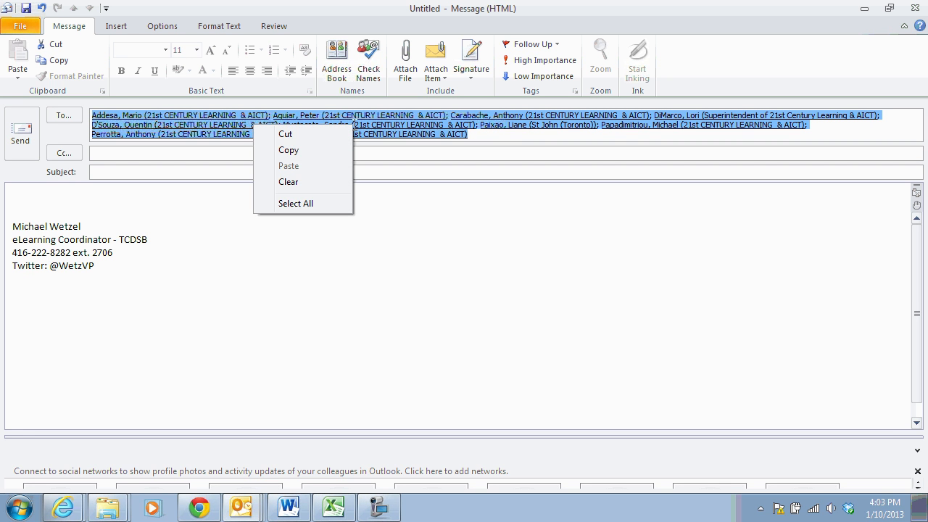
pyautogui.click(300, 152)
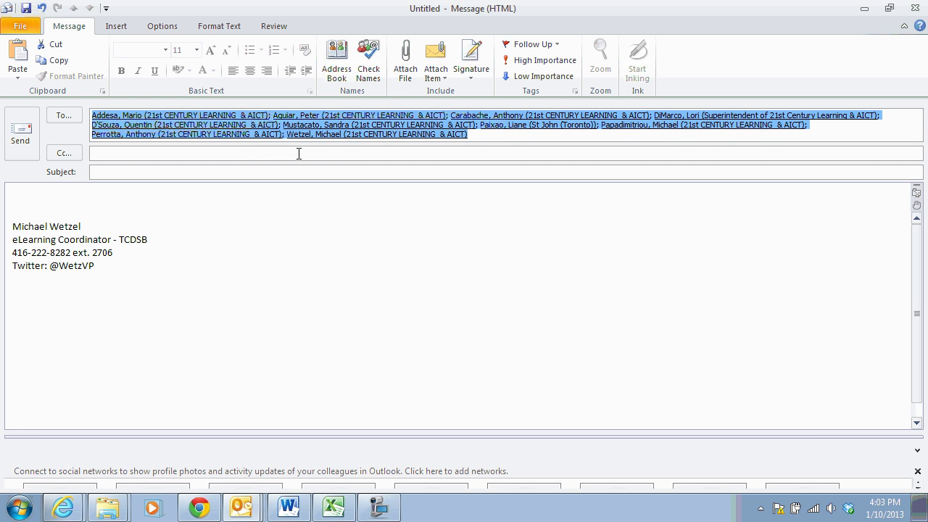
# Paste the ten names and addresses into Word's Document1 as plain text and select them
pyautogui.click(288, 508)
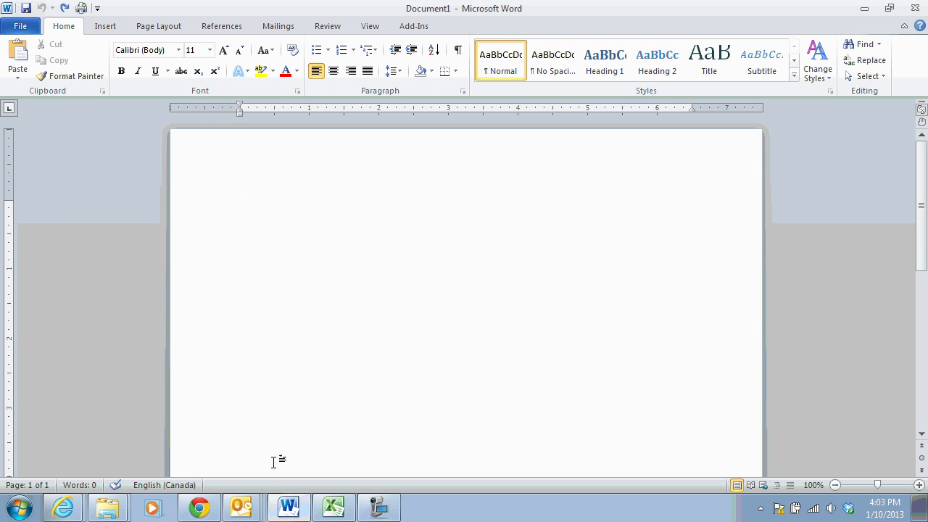
pyautogui.rightClick(256, 219)
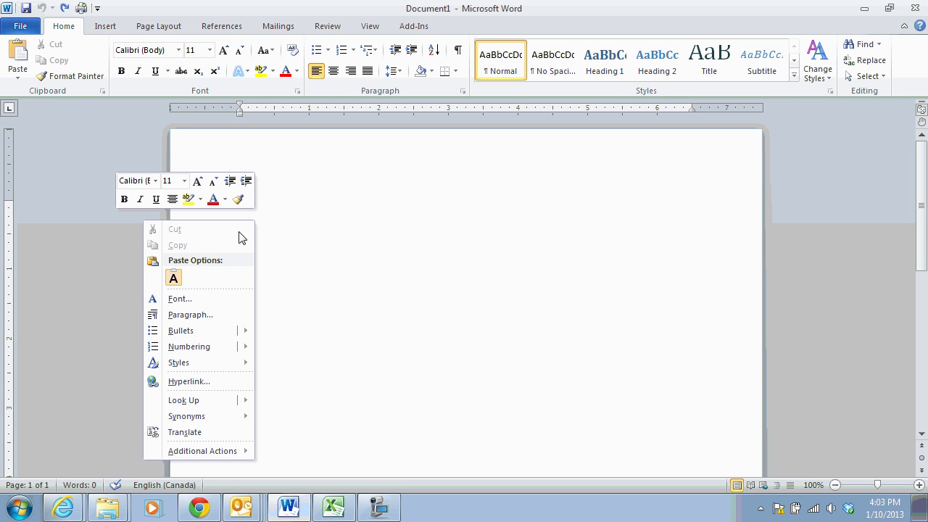
pyautogui.click(173, 278)
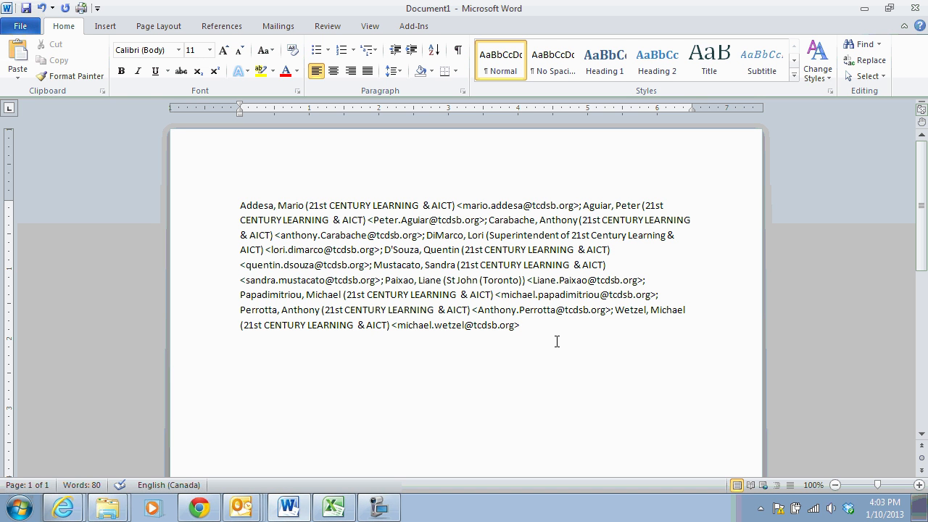
pyautogui.moveTo(521, 326); pyautogui.dragTo(235, 207)
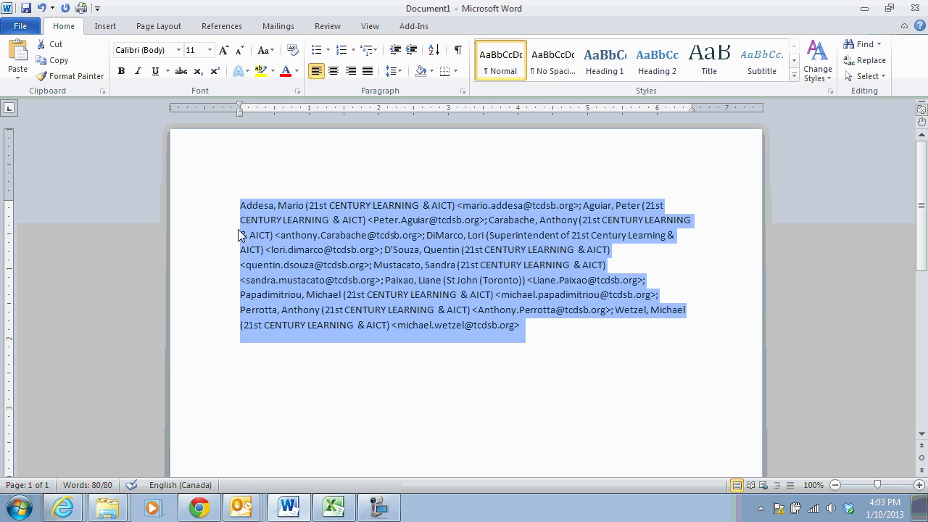
pyautogui.click(106, 27)
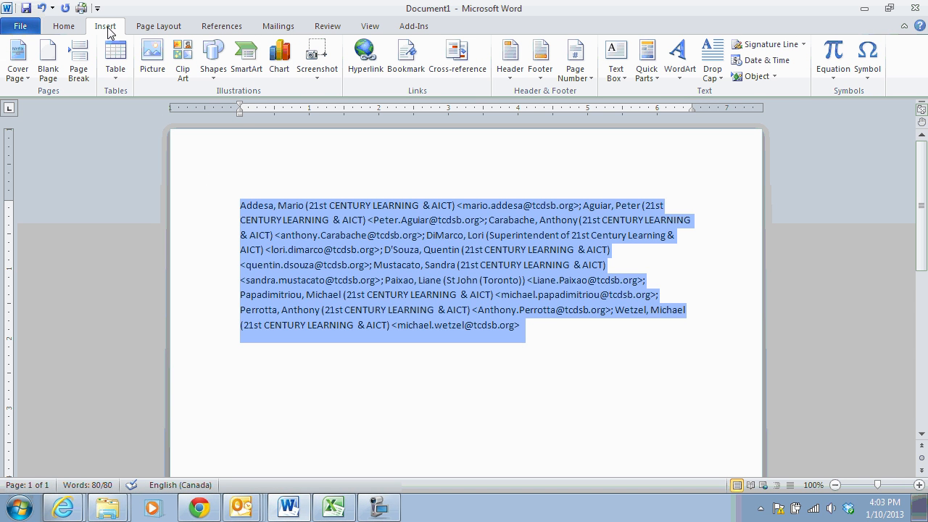
# Convert the pasted list into a 1-column table, separating at the ; character
pyautogui.click(116, 78)
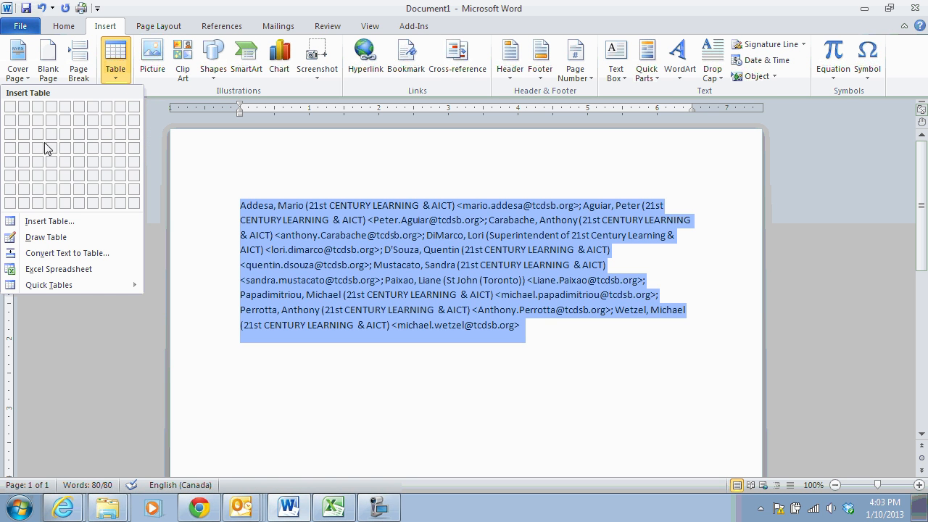
pyautogui.click(41, 255)
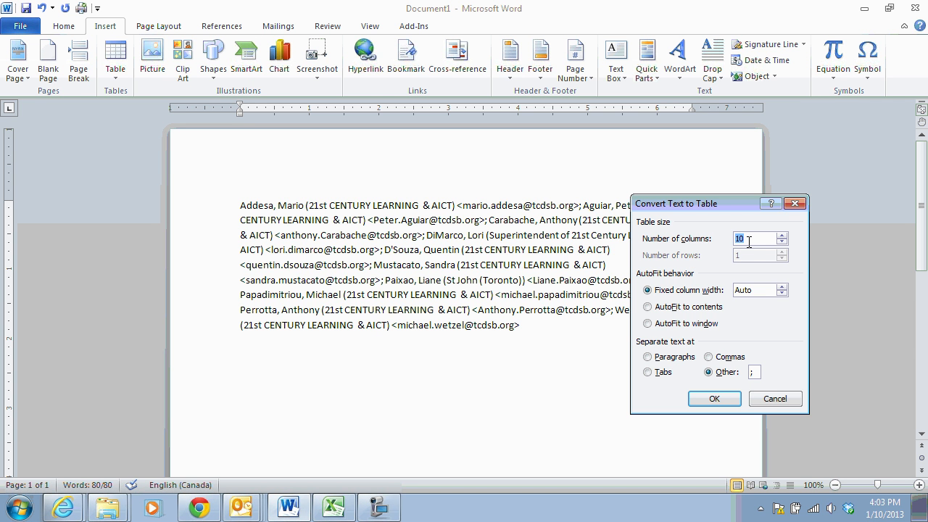
pyautogui.write('1')
pyautogui.moveTo(663, 205); pyautogui.dragTo(448, 307)
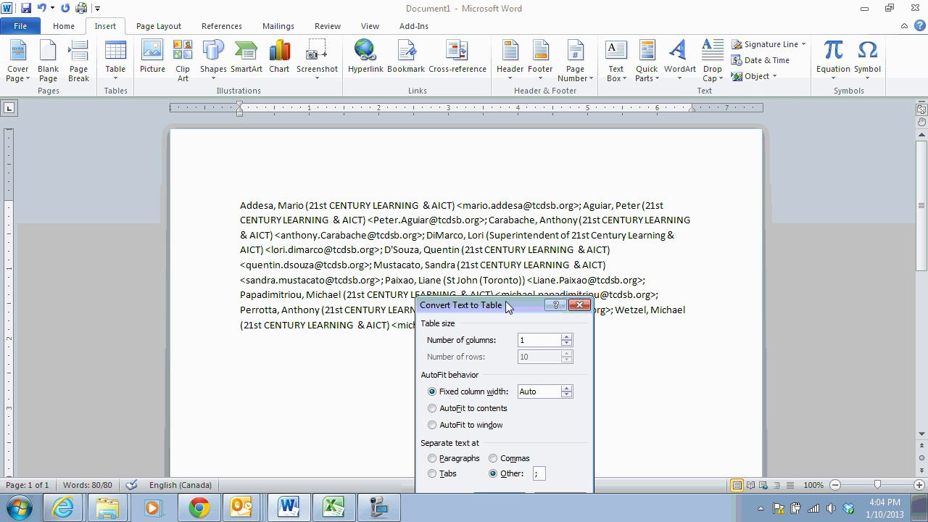
pyautogui.moveTo(508, 306); pyautogui.dragTo(580, 176)
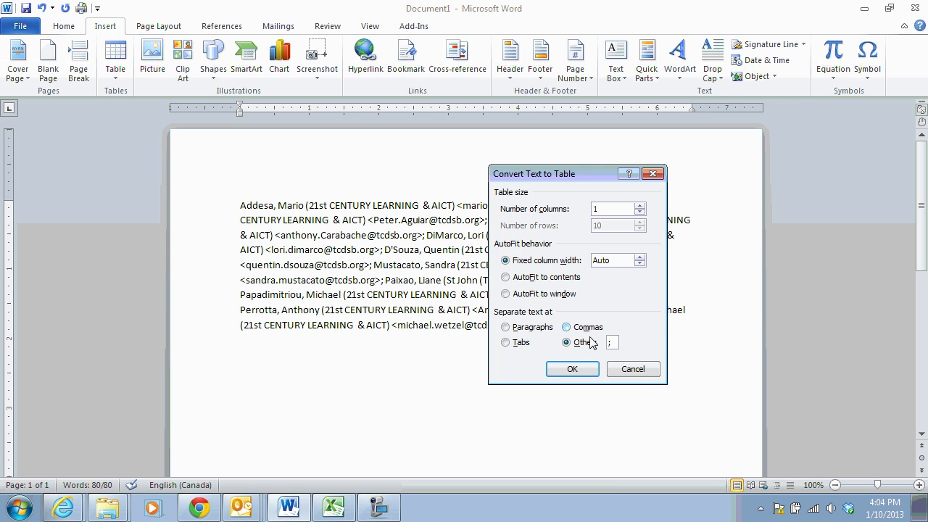
pyautogui.click(574, 372)
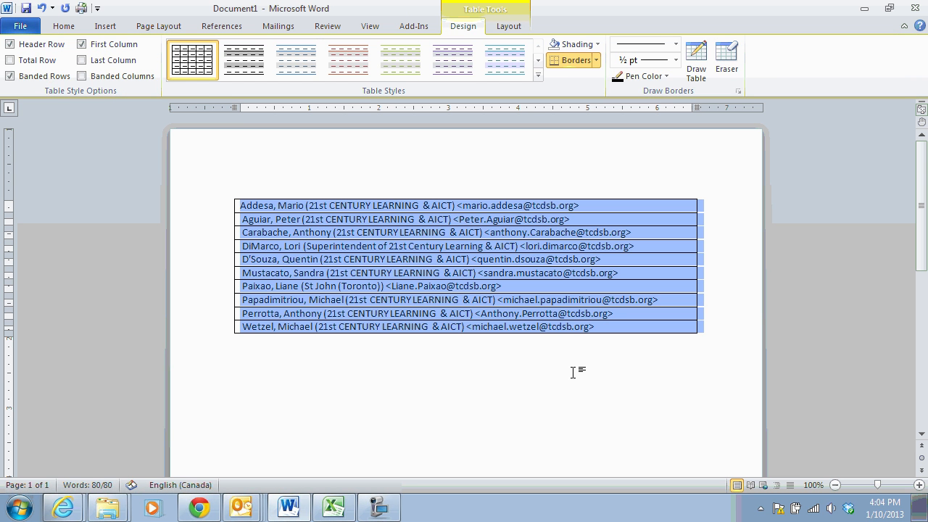
# Copy all ten rows of the Word table and bring up Excel's blank Book1
pyautogui.click(583, 365)
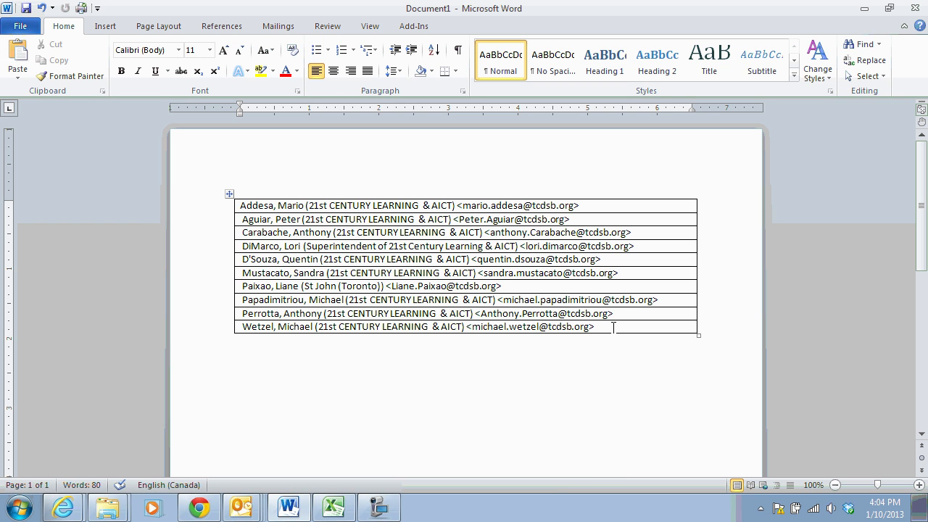
pyautogui.moveTo(613, 327); pyautogui.dragTo(319, 206)
pyautogui.rightClick(313, 229)
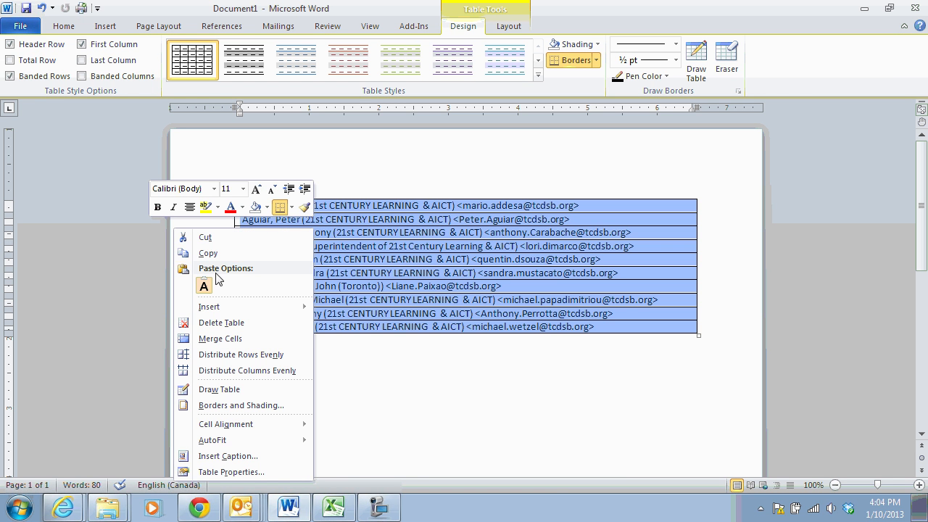
pyautogui.click(190, 252)
pyautogui.click(334, 508)
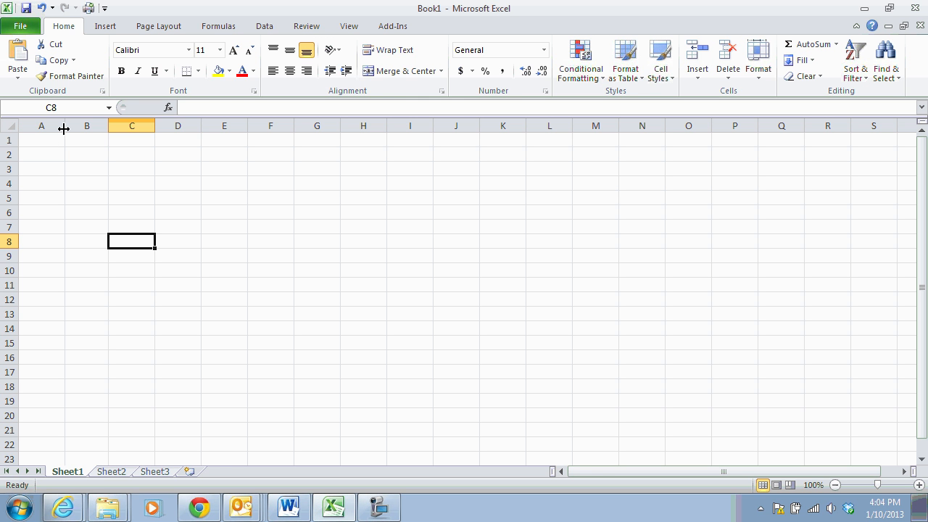
# Widen column A, paste the member rows at A1, then undo that paste
pyautogui.moveTo(63, 128); pyautogui.dragTo(435, 128)
pyautogui.rightClick(217, 143)
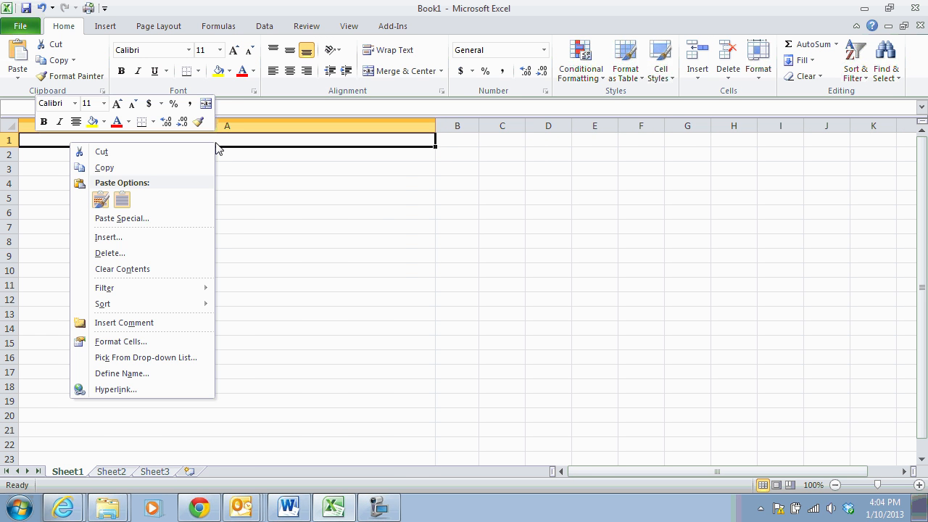
pyautogui.click(101, 200)
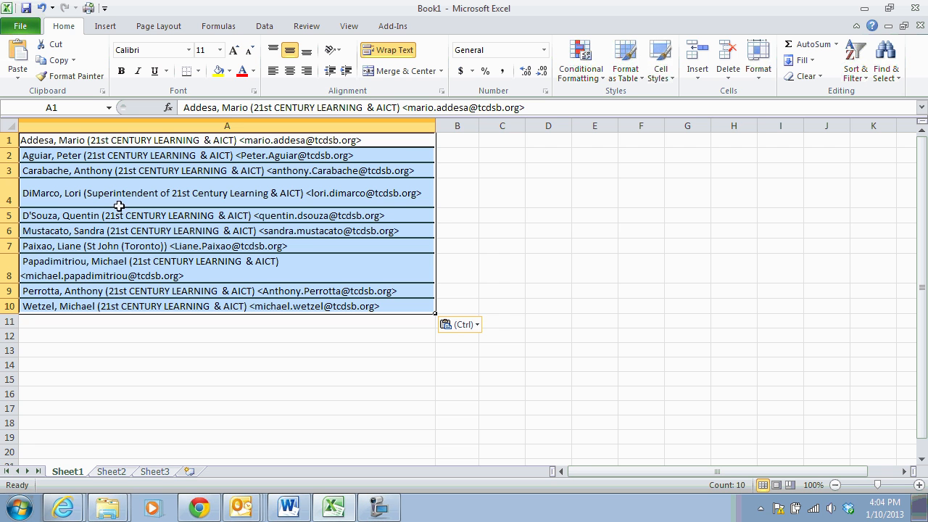
pyautogui.moveTo(435, 128); pyautogui.dragTo(467, 129)
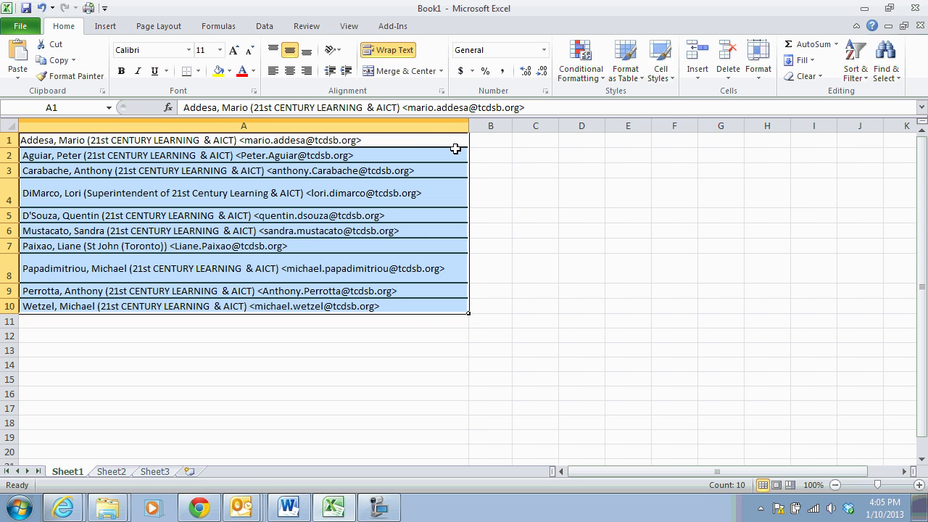
pyautogui.hotkey('ctrl', 'z')
pyautogui.hotkey('ctrl', 'z')
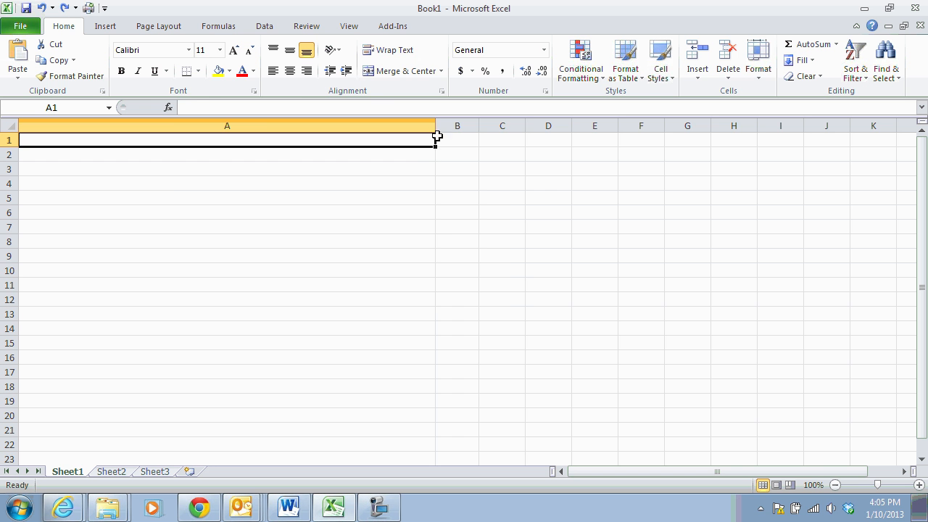
# Widen column A to about 93 characters and paste the ten member lines into A1:A10
pyautogui.moveTo(436, 128); pyautogui.dragTo(494, 128)
pyautogui.rightClick(321, 145)
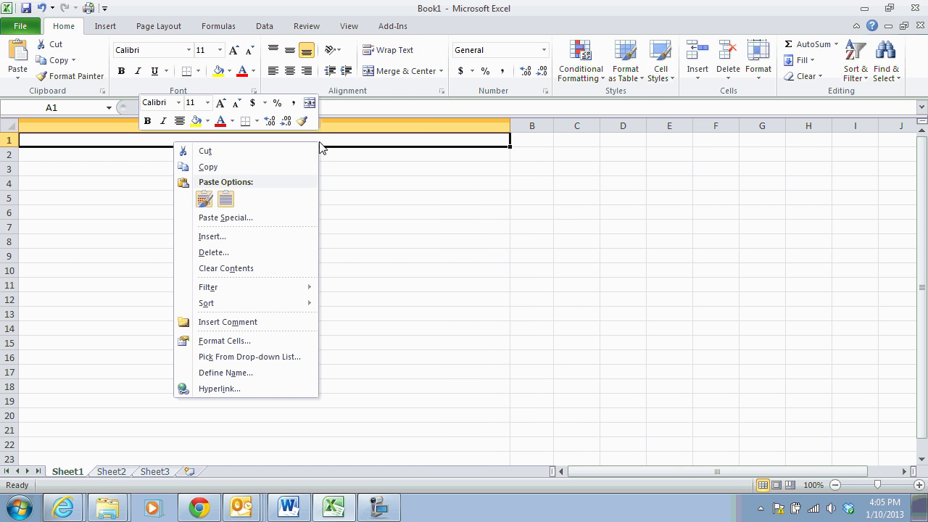
pyautogui.click(205, 200)
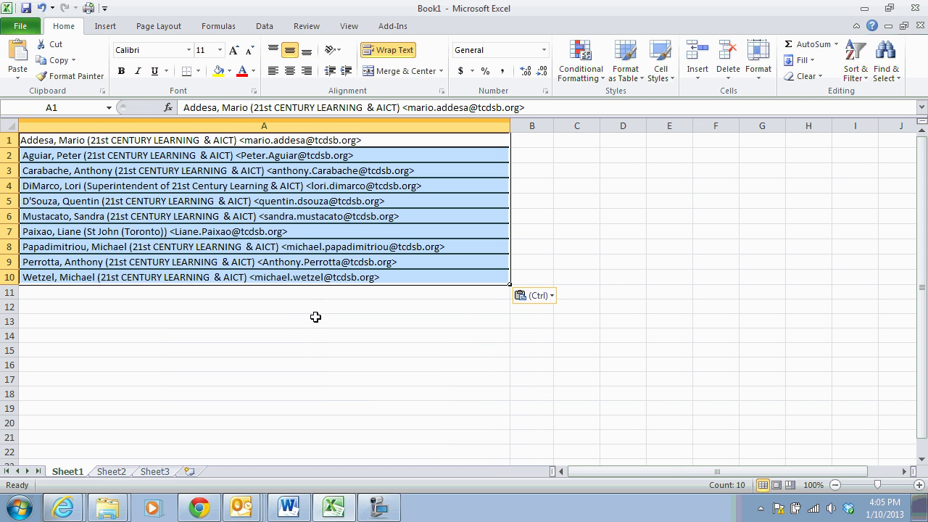
pyautogui.click(276, 323)
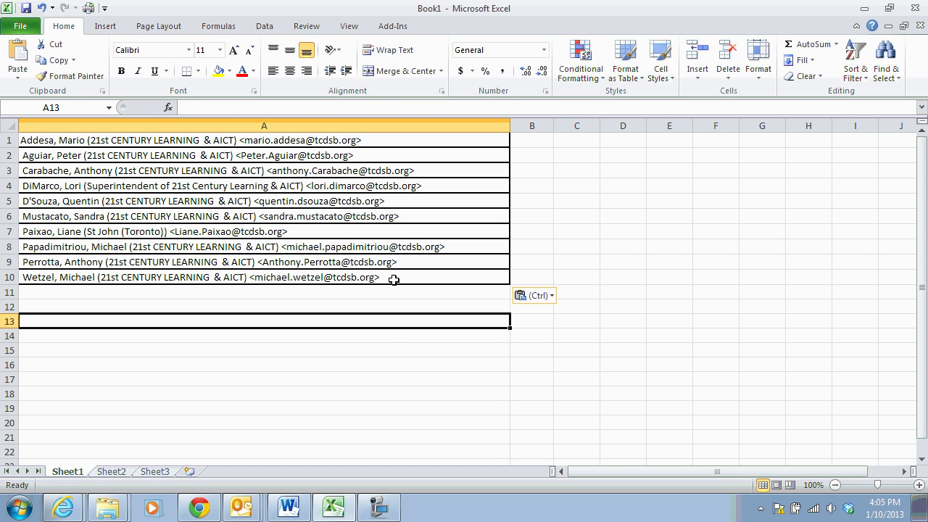
pyautogui.moveTo(393, 280); pyautogui.dragTo(352, 142)
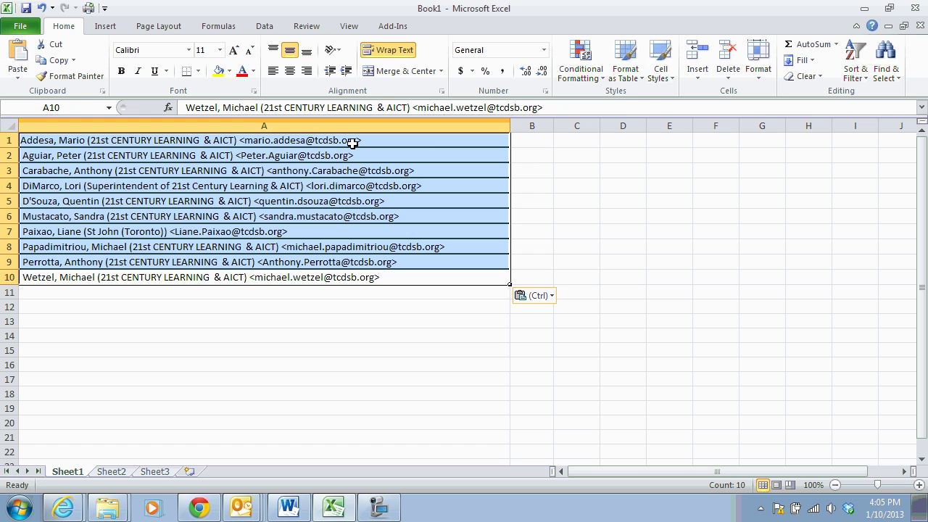
pyautogui.click(239, 212)
pyautogui.click(22, 142)
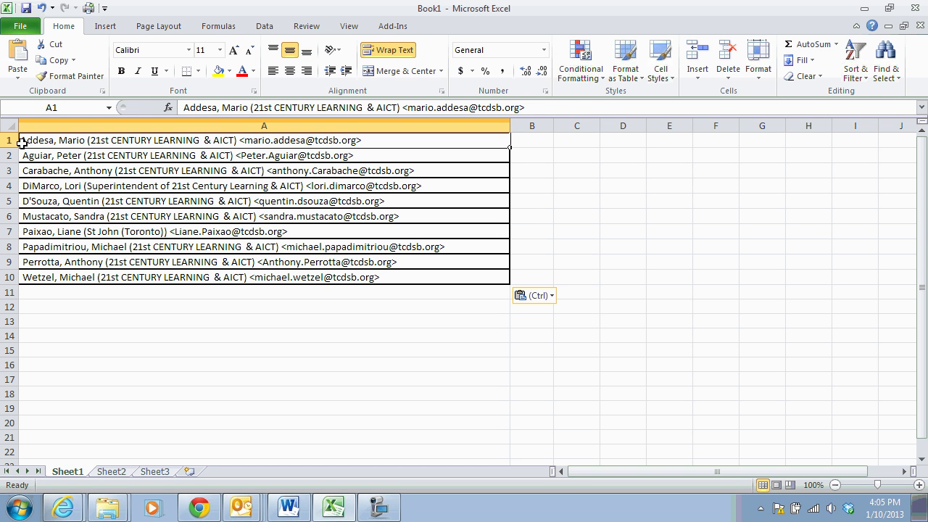
pyautogui.doubleClick(23, 142)
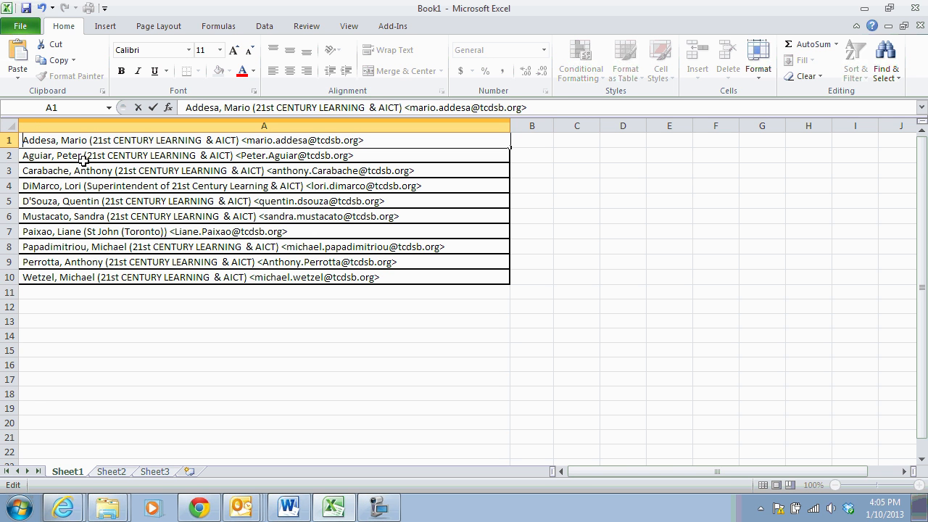
pyautogui.moveTo(392, 278); pyautogui.dragTo(371, 134)
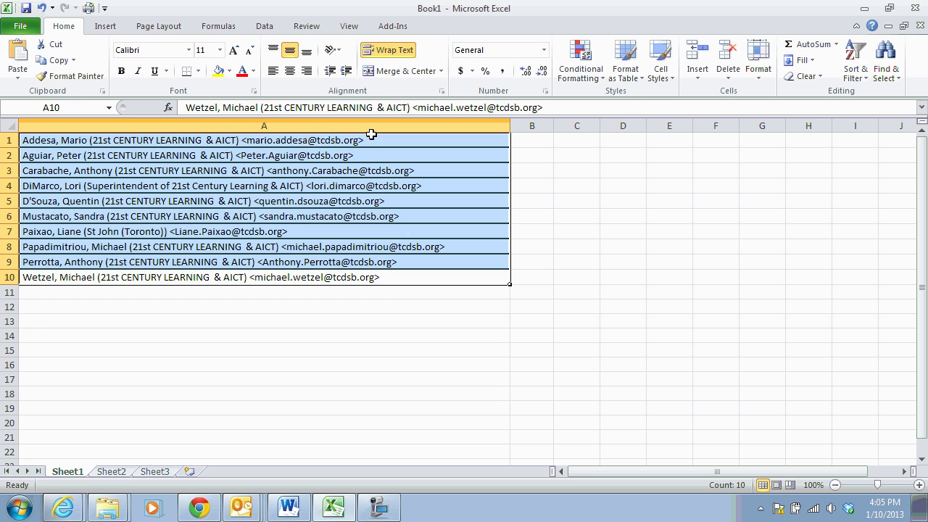
# Run Text to Columns, delimited on Space with consecutive delimiters as one
pyautogui.click(265, 28)
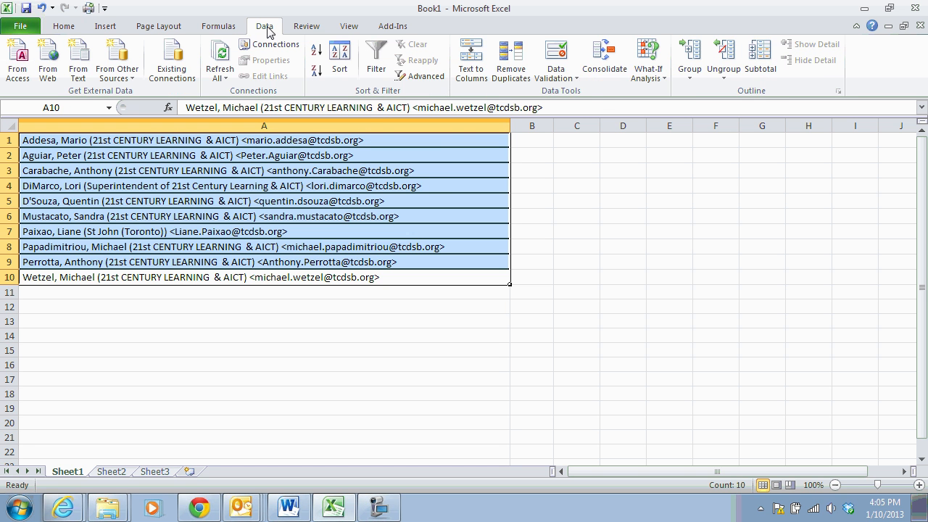
pyautogui.click(473, 75)
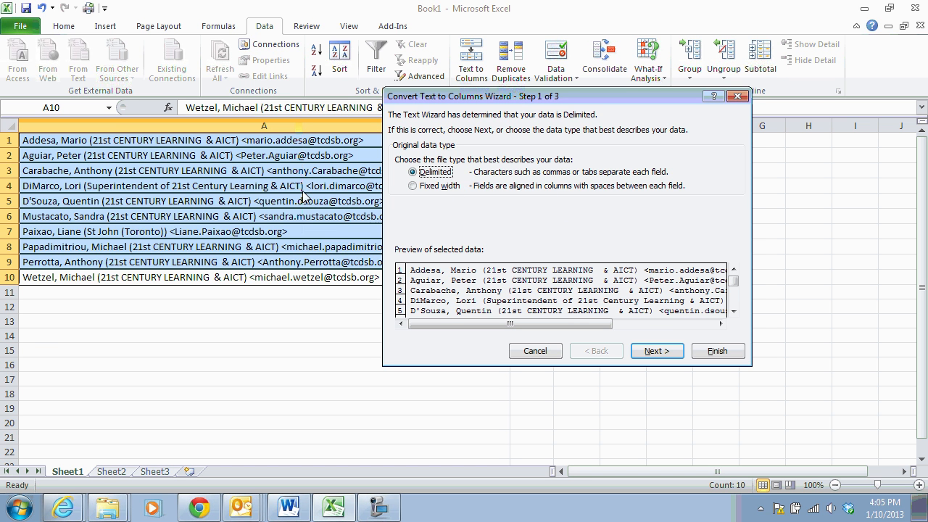
pyautogui.click(660, 353)
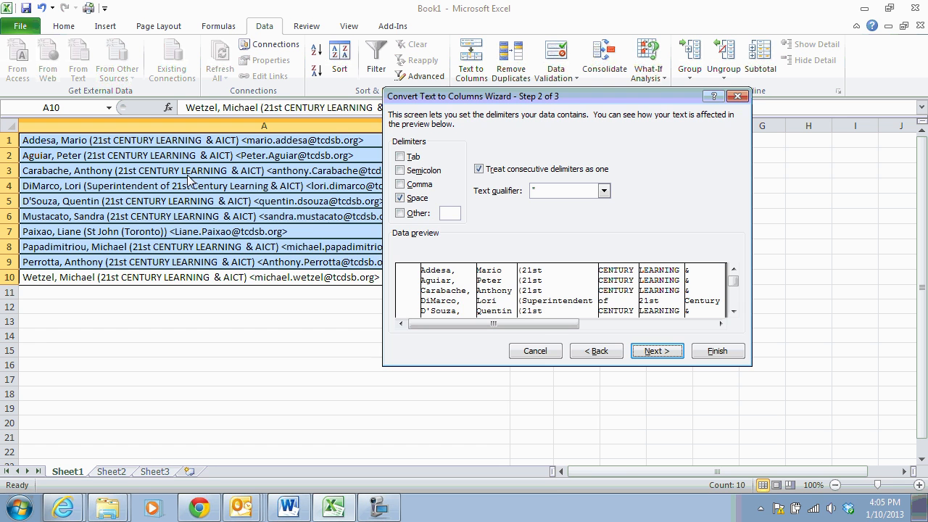
pyautogui.moveTo(474, 100); pyautogui.dragTo(174, 301)
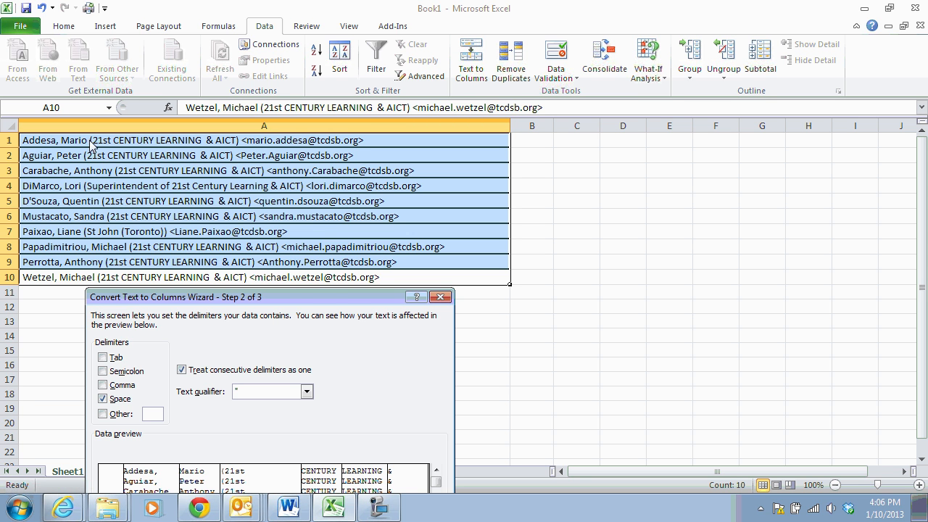
pyautogui.moveTo(201, 297); pyautogui.dragTo(370, 118)
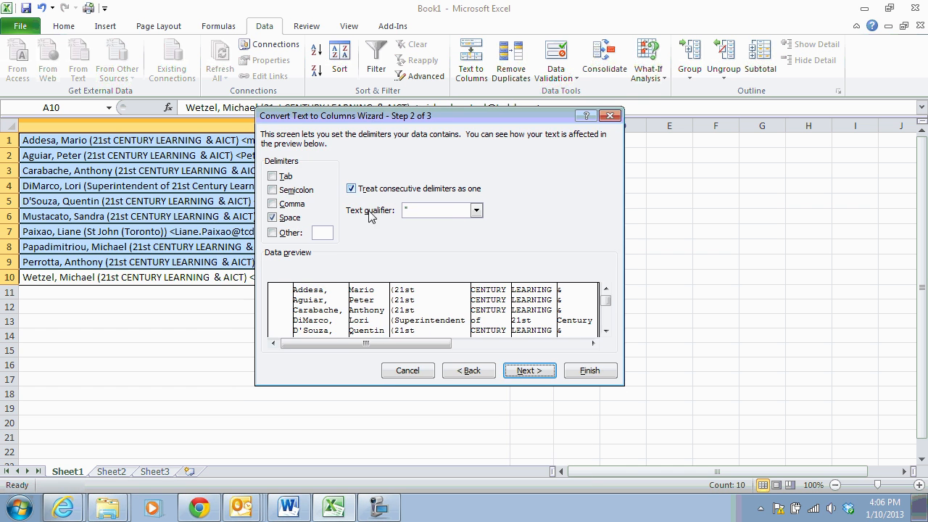
pyautogui.click(528, 371)
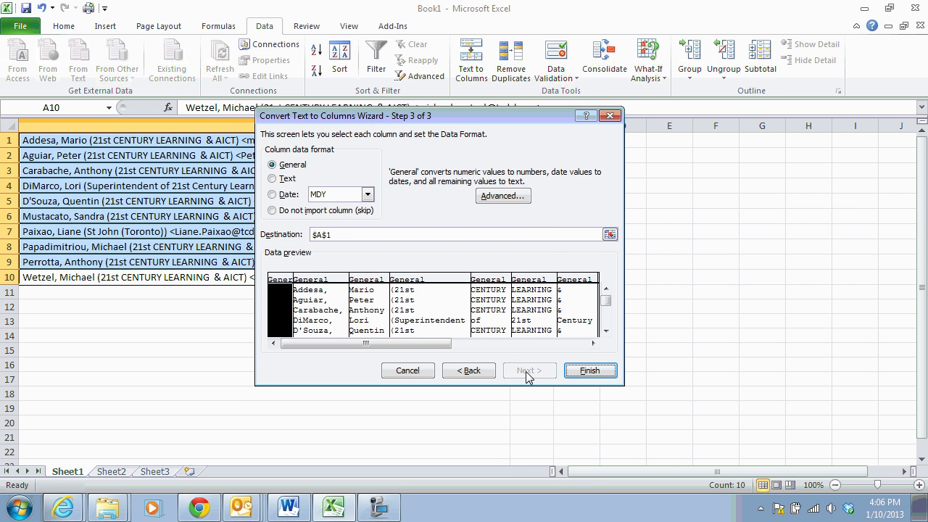
pyautogui.click(588, 374)
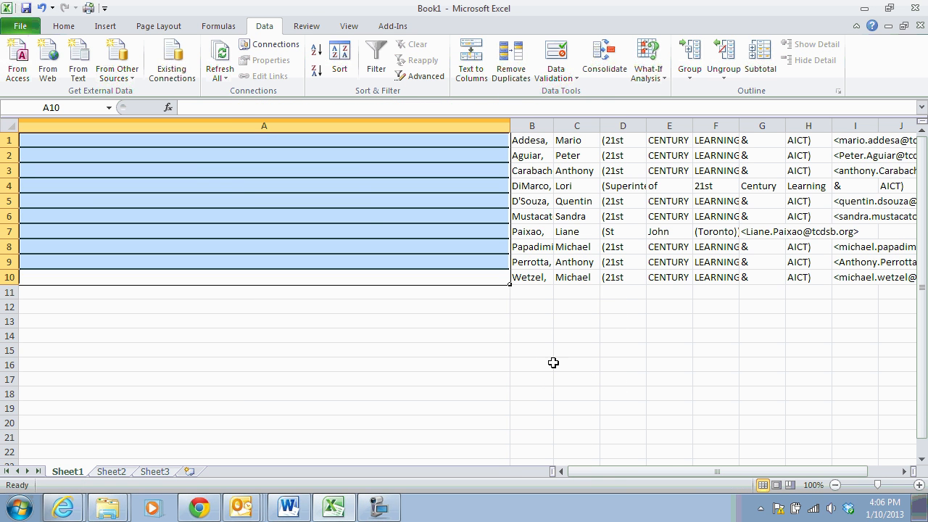
# Delete the empty column A, widen the new column A to 15.43, and resize column B
pyautogui.click(306, 125)
pyautogui.rightClick(307, 124)
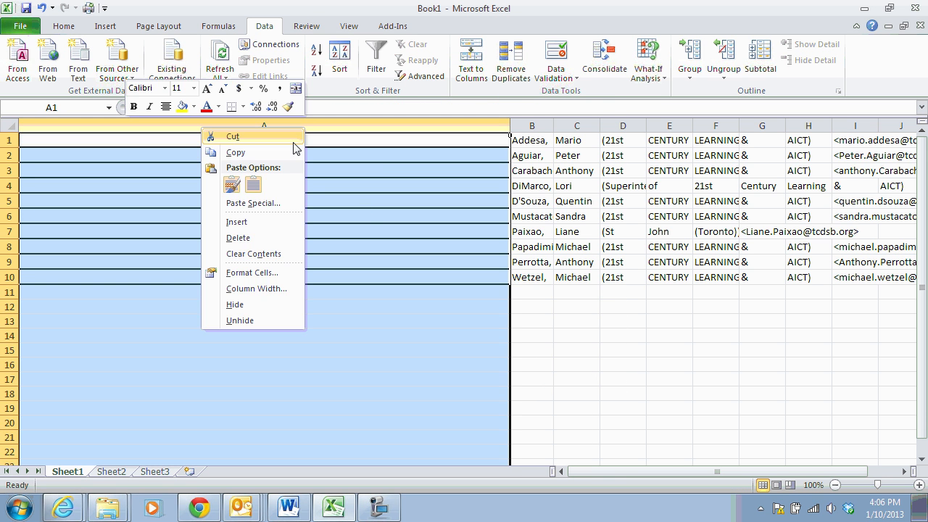
pyautogui.click(236, 238)
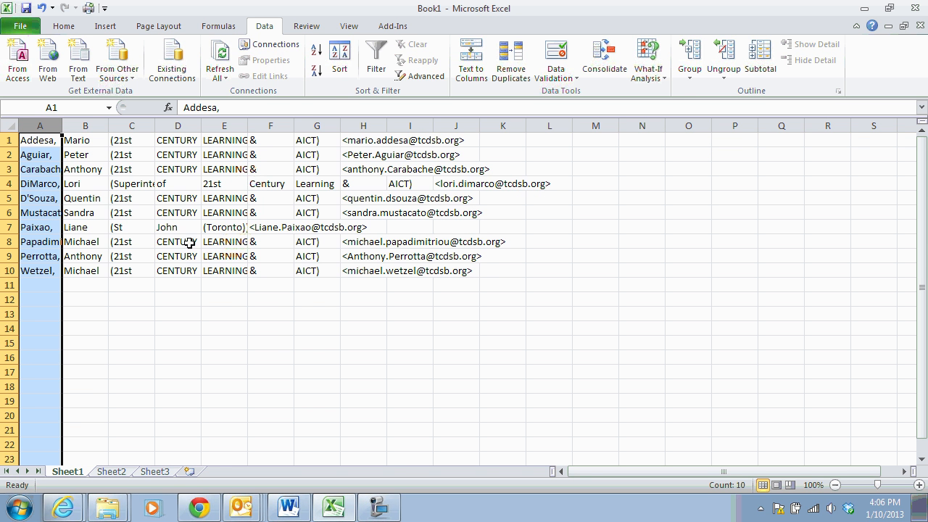
pyautogui.moveTo(63, 126); pyautogui.dragTo(158, 126)
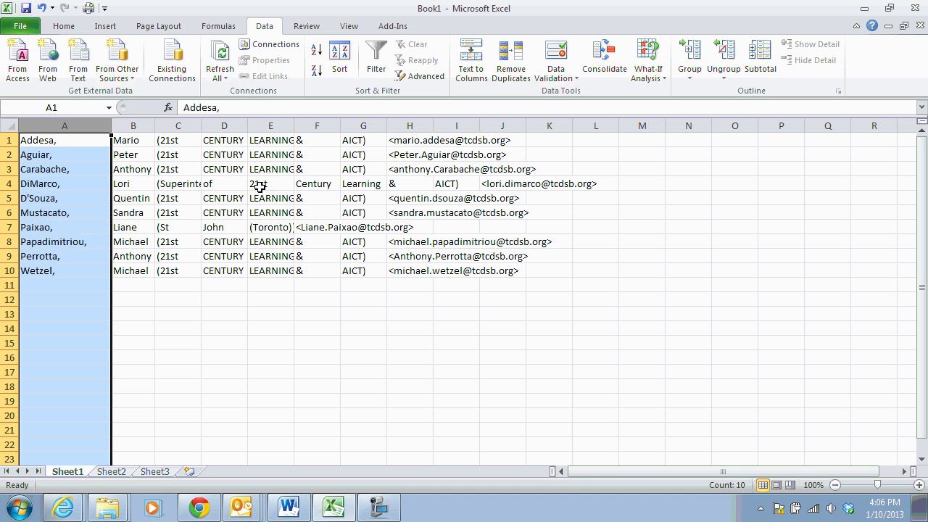
pyautogui.moveTo(185, 126); pyautogui.dragTo(257, 131)
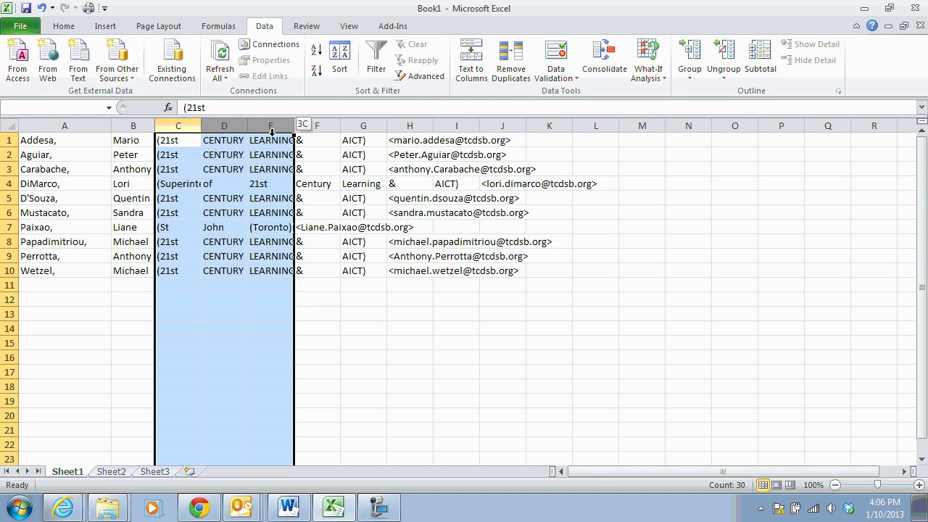
# Clear and delete columns C through E holding the stray title words
pyautogui.moveTo(271, 133); pyautogui.dragTo(269, 131)
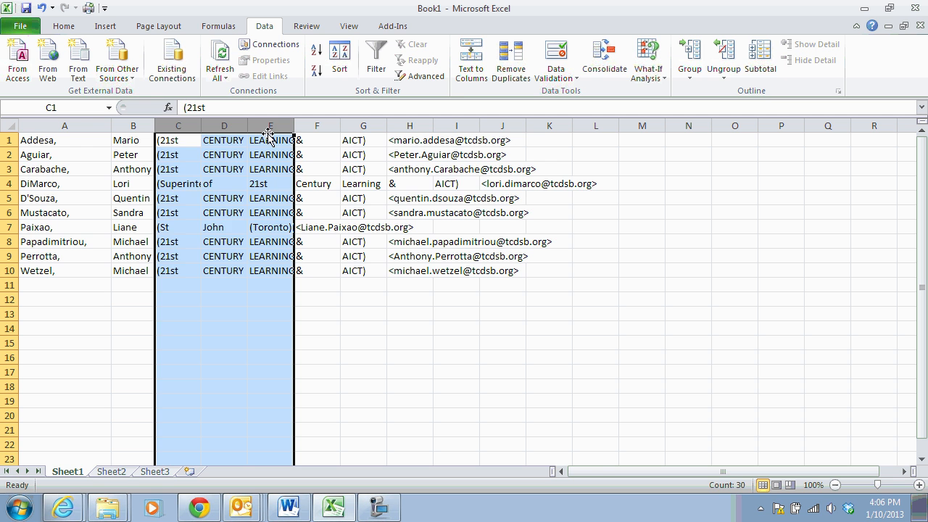
pyautogui.press('Delete')
pyautogui.rightClick(241, 129)
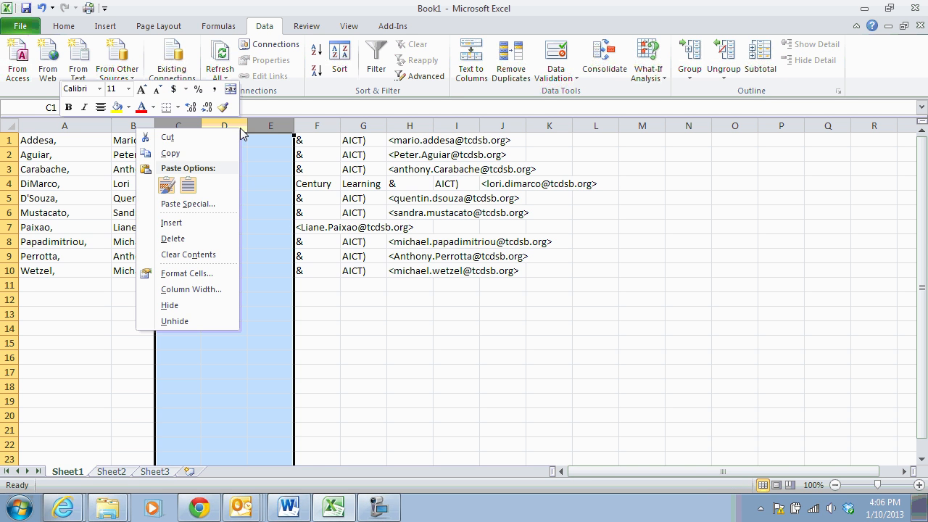
pyautogui.click(173, 237)
pyautogui.click(205, 200)
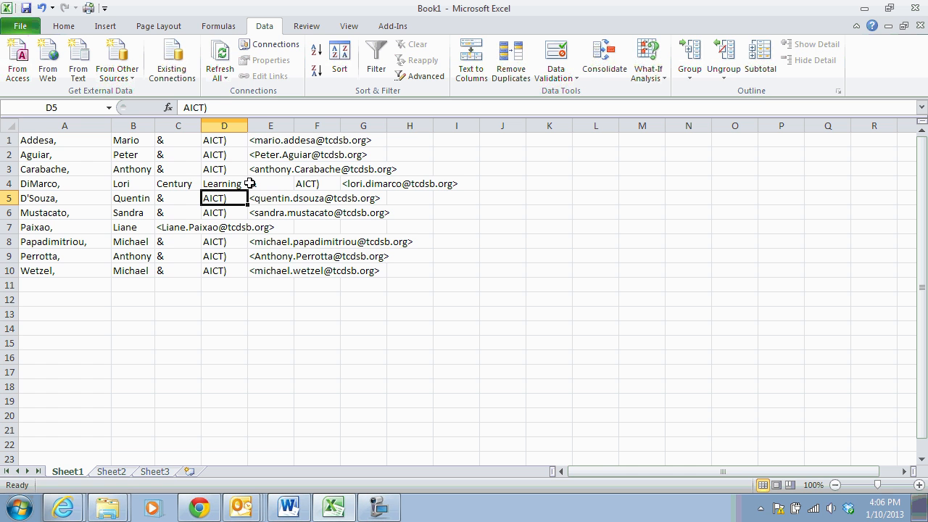
# Delete the stray cells C1:D3 and C4:F4, shifting cells left
pyautogui.moveTo(177, 126); pyautogui.dragTo(218, 170)
pyautogui.click(204, 157)
pyautogui.rightClick(218, 170)
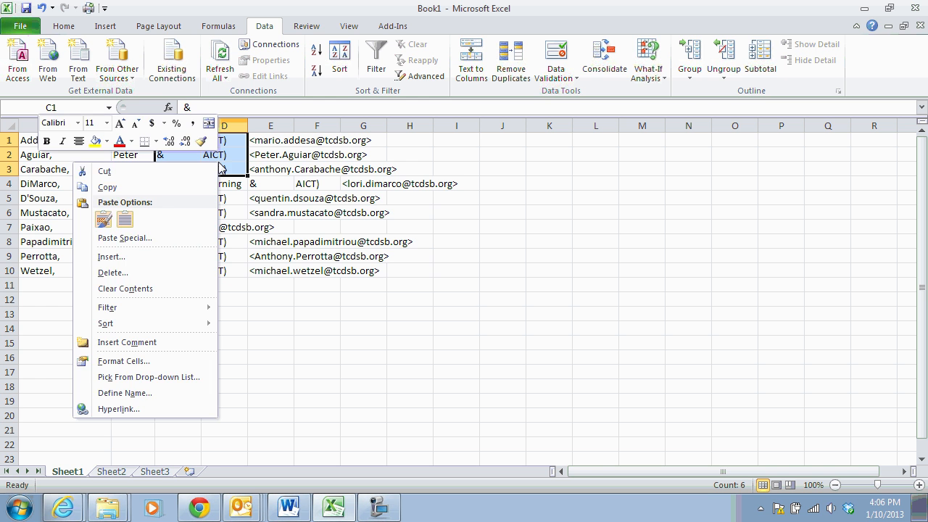
pyautogui.click(112, 274)
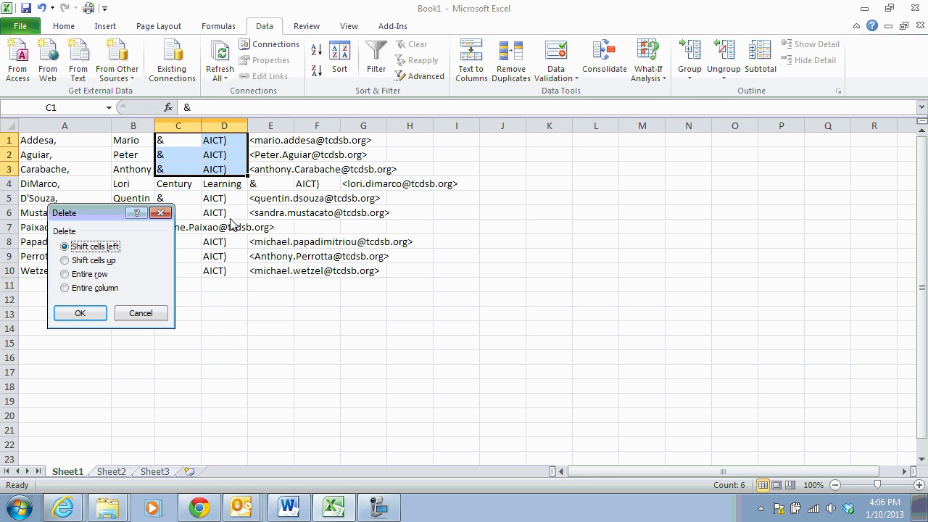
pyautogui.click(79, 313)
pyautogui.click(193, 212)
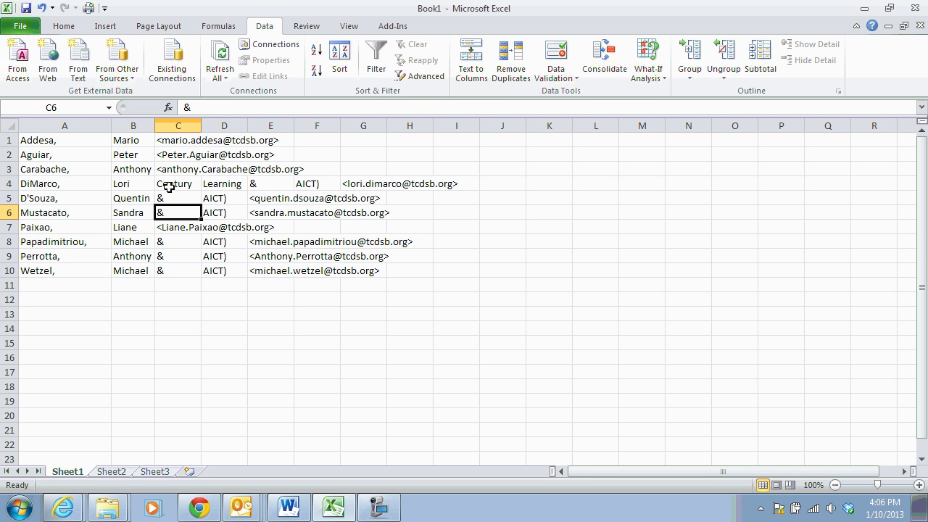
pyautogui.moveTo(168, 187); pyautogui.dragTo(310, 187)
pyautogui.rightClick(310, 187)
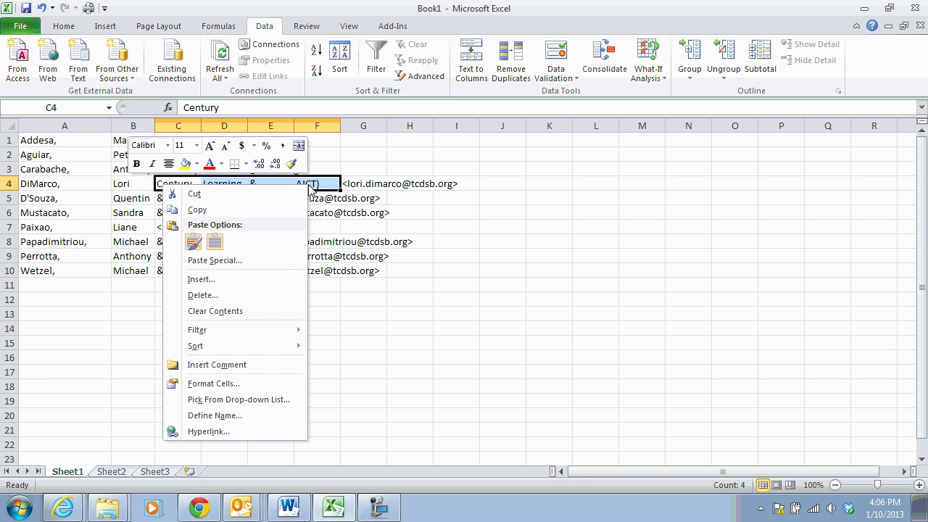
pyautogui.click(202, 295)
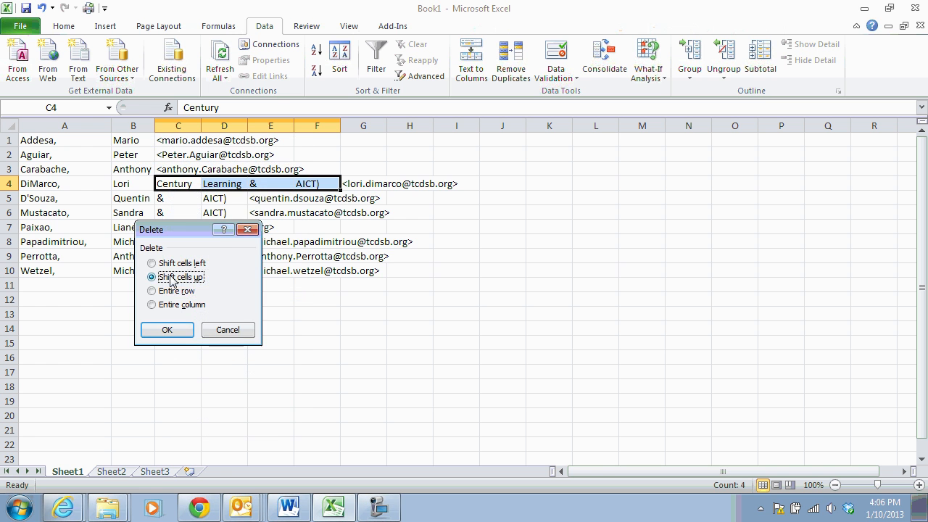
pyautogui.click(156, 263)
pyautogui.click(167, 330)
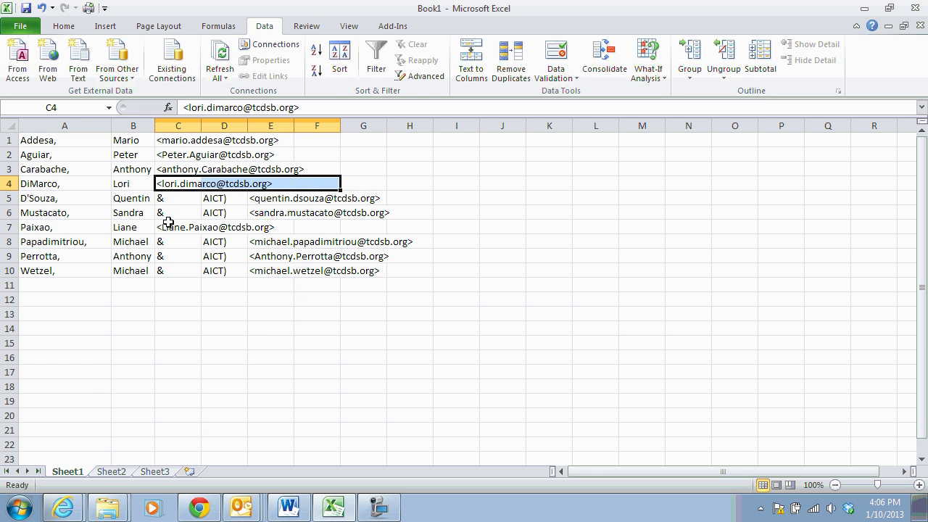
# Delete the stray cells C5:D6 and C8:D10, shifting cells left
pyautogui.moveTo(174, 201); pyautogui.dragTo(213, 210)
pyautogui.rightClick(213, 211)
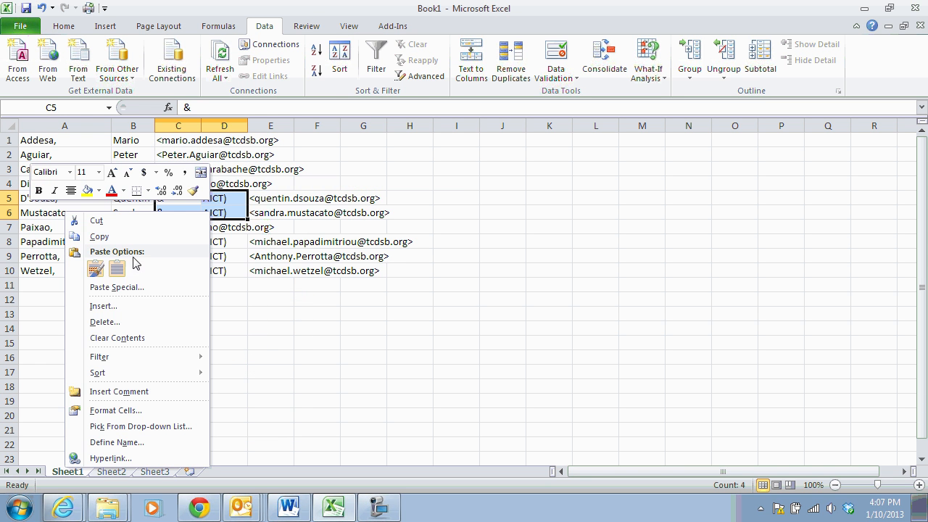
pyautogui.click(103, 322)
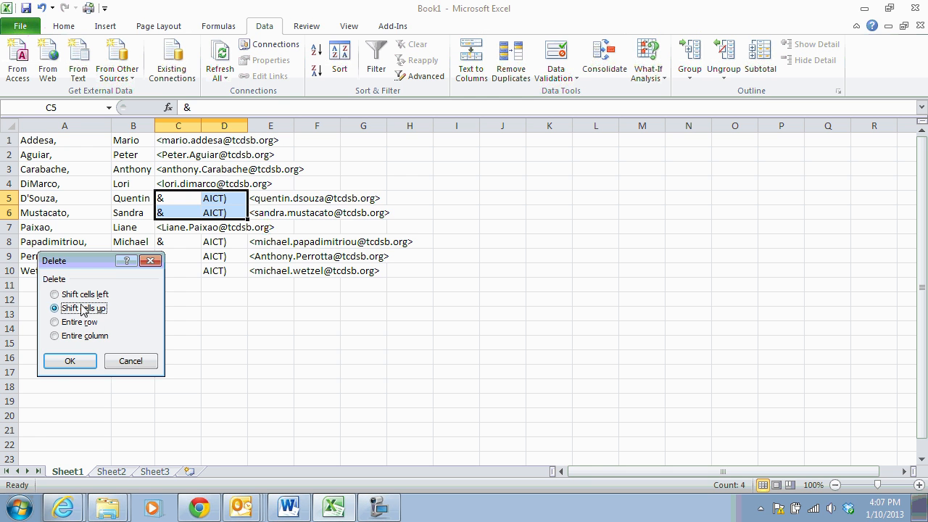
pyautogui.click(80, 295)
pyautogui.click(64, 361)
pyautogui.moveTo(164, 244); pyautogui.dragTo(215, 268)
pyautogui.rightClick(215, 269)
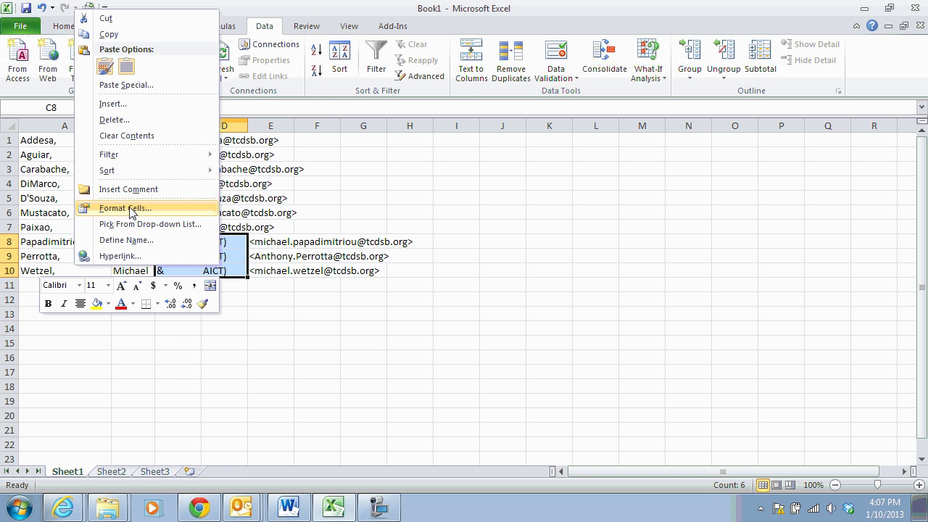
pyautogui.click(113, 120)
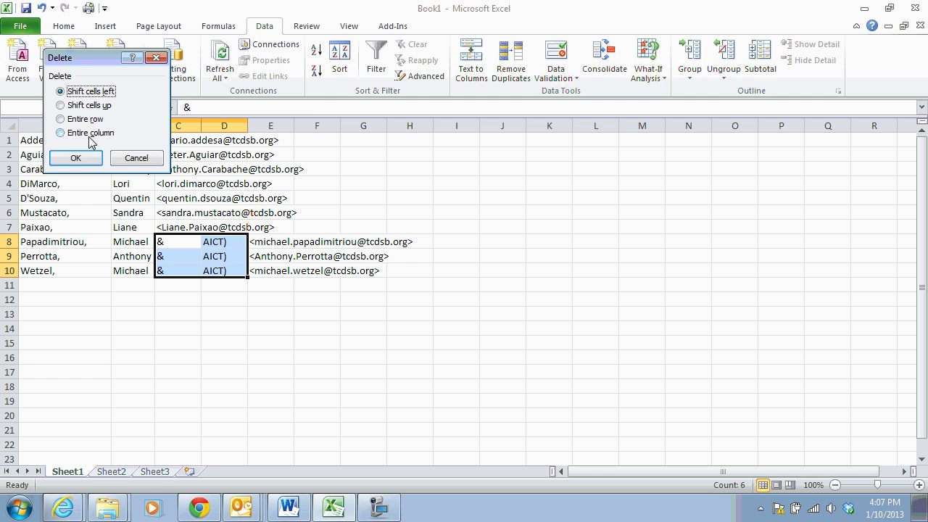
pyautogui.click(75, 158)
pyautogui.click(215, 314)
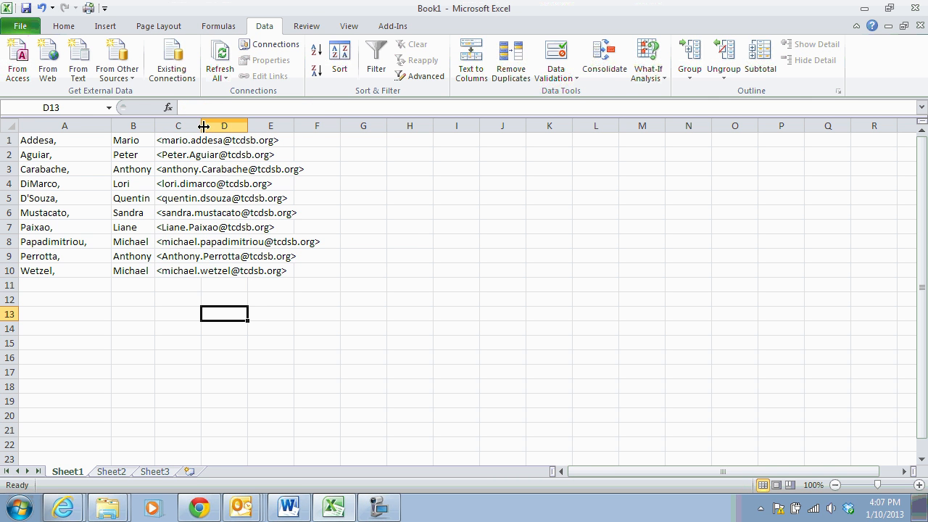
# Widen column C to fit the full e-mail addresses, then select the surnames in A1:A10
pyautogui.moveTo(201, 125); pyautogui.dragTo(337, 130)
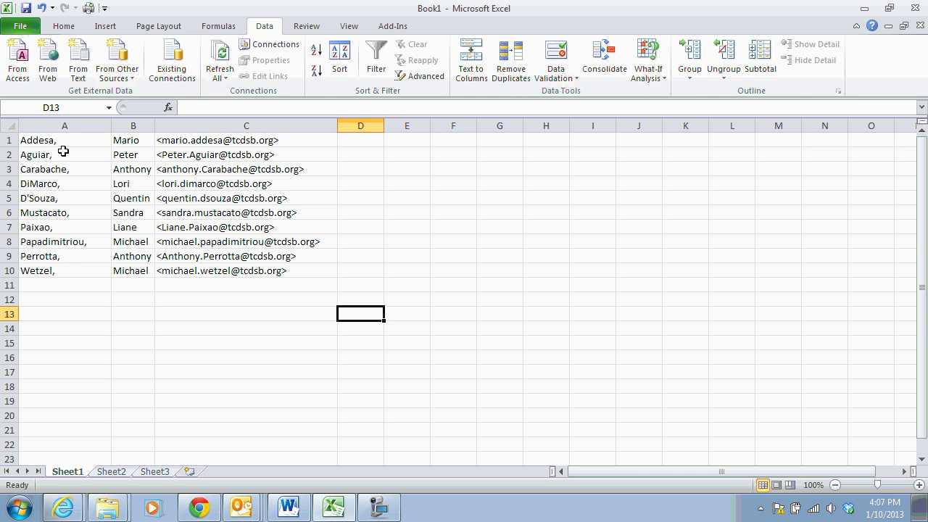
pyautogui.moveTo(52, 142); pyautogui.dragTo(51, 270)
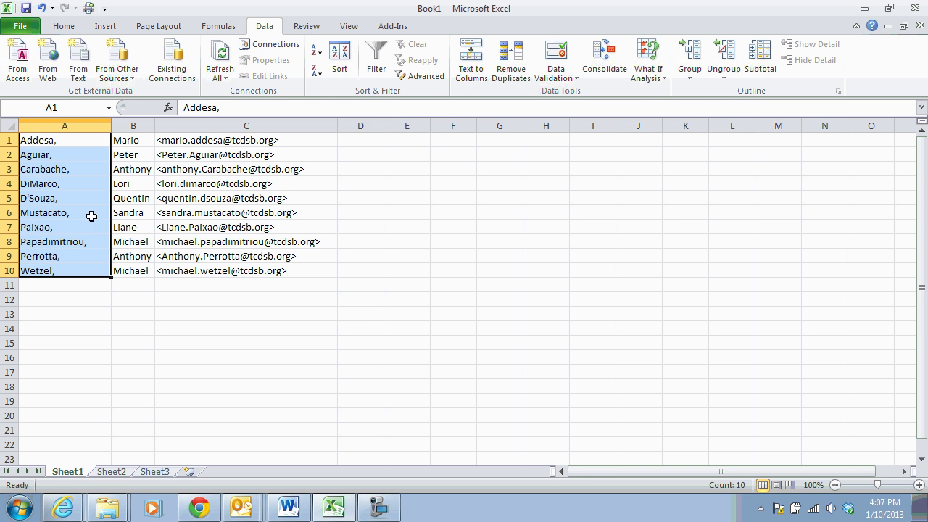
# Replace every ',' with nothing to strip the trailing commas from the ten surnames in column A
pyautogui.click(61, 27)
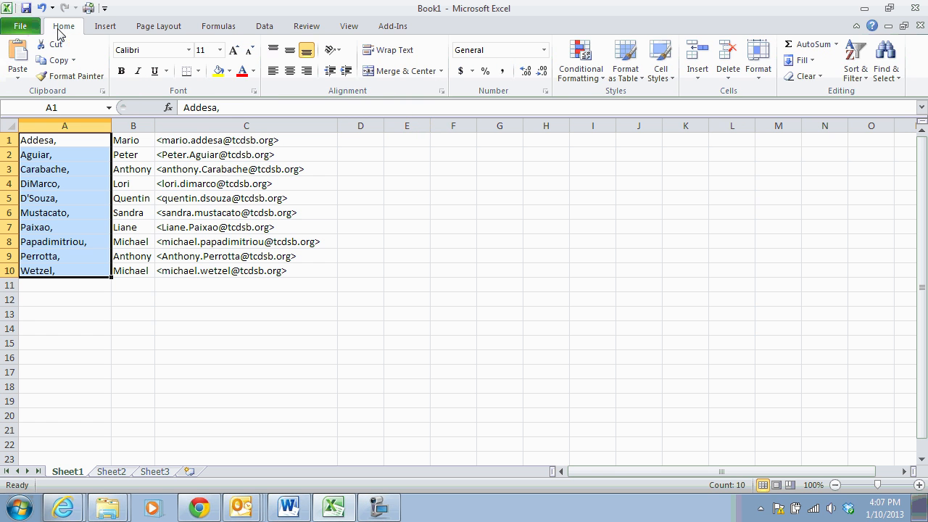
pyautogui.click(890, 73)
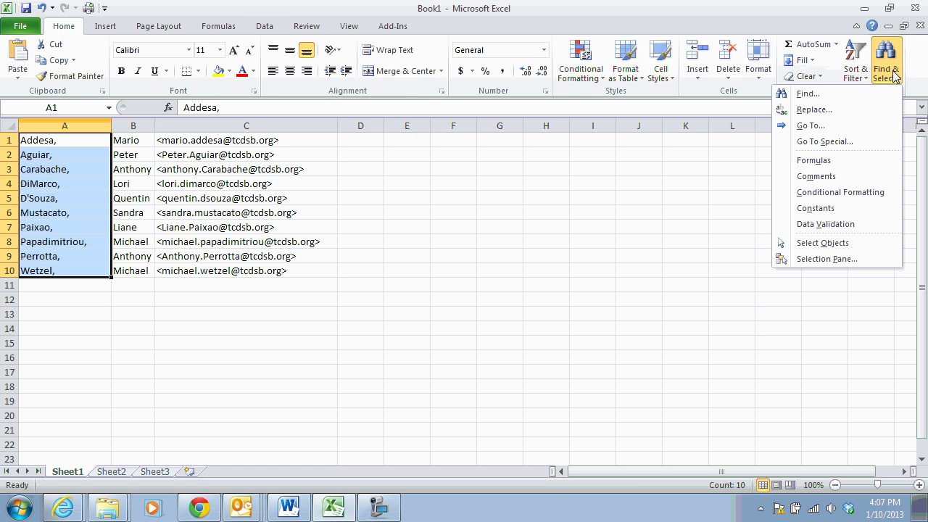
pyautogui.click(807, 93)
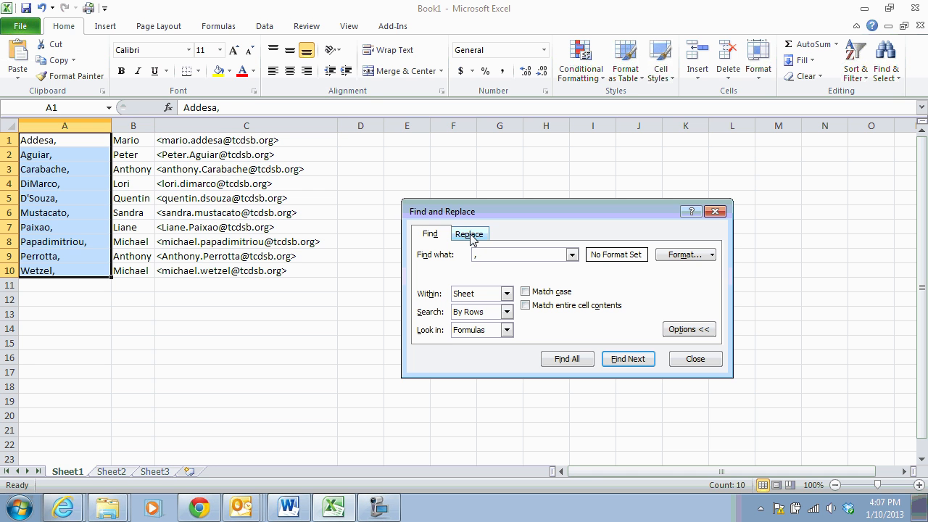
pyautogui.click(469, 234)
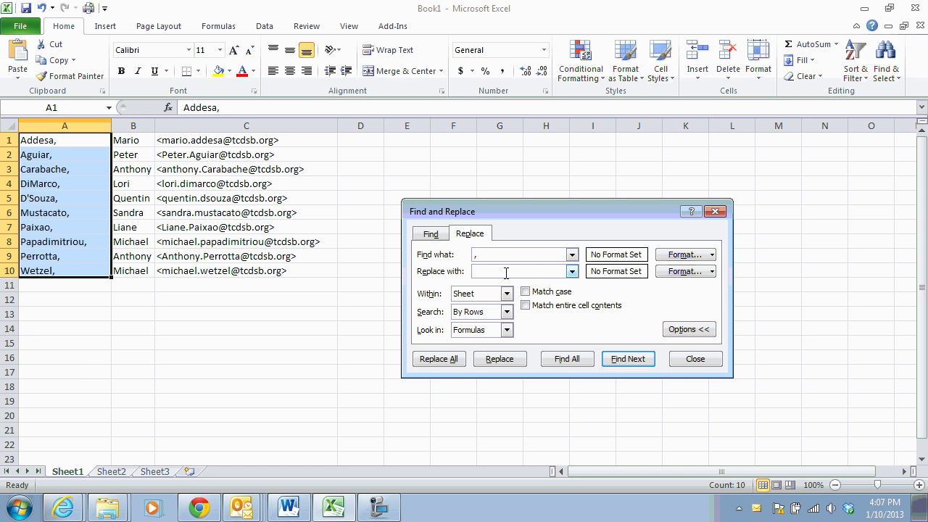
pyautogui.click(439, 360)
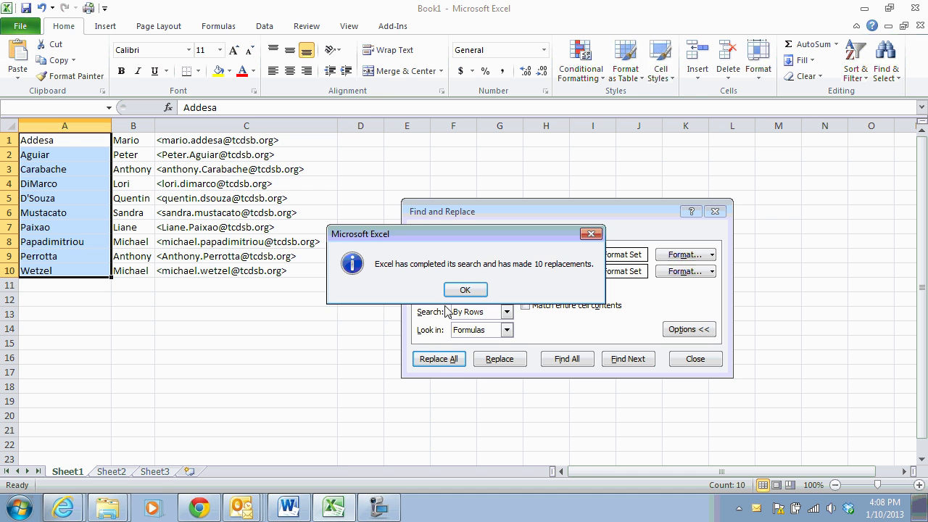
pyautogui.click(466, 288)
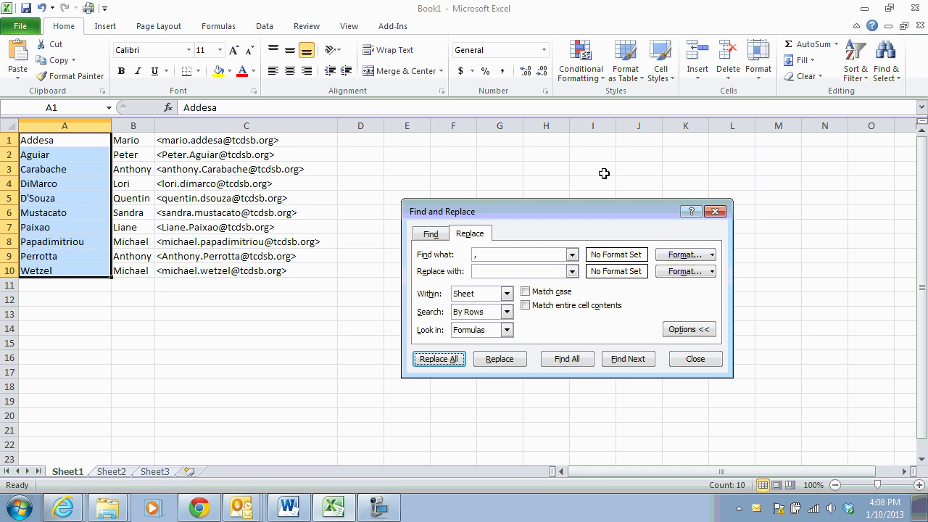
pyautogui.click(715, 212)
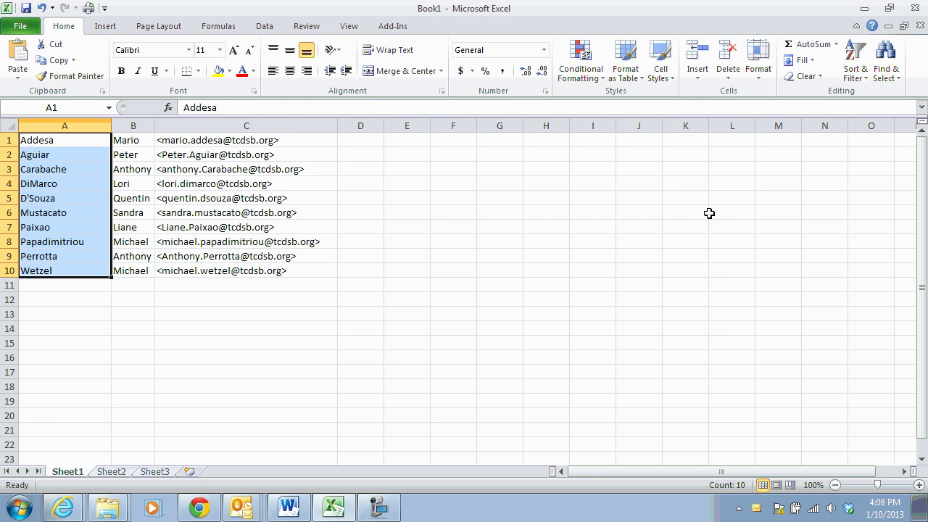
pyautogui.click(194, 183)
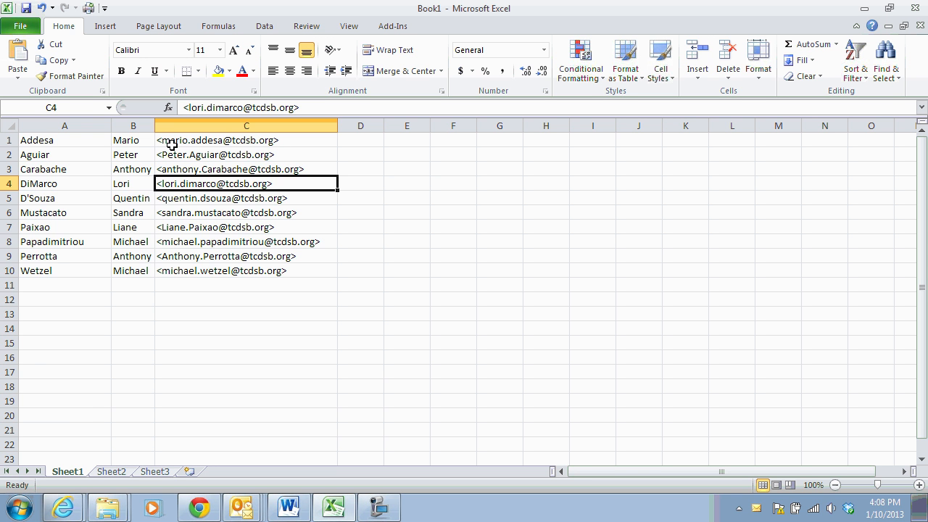
# Select the email addresses in column C and remove every '<' from them
pyautogui.moveTo(167, 141); pyautogui.dragTo(191, 268)
pyautogui.click(886, 59)
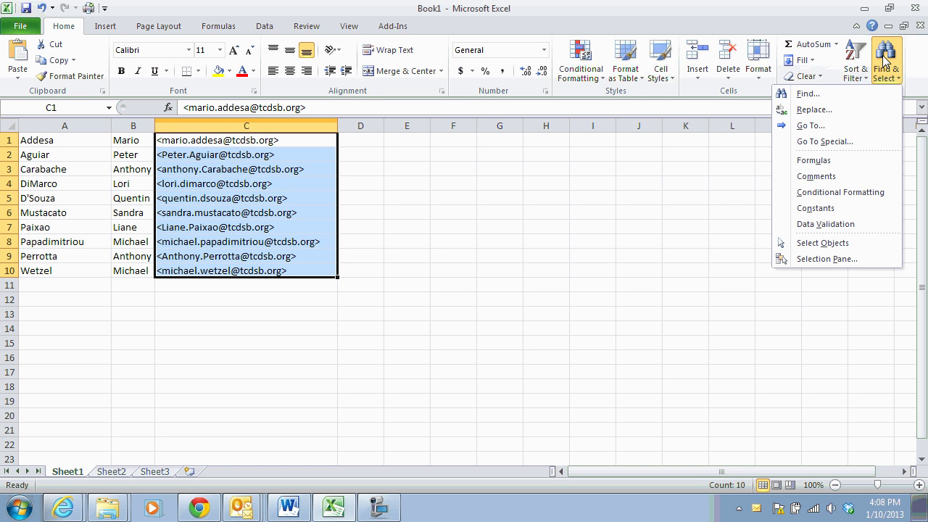
pyautogui.click(790, 91)
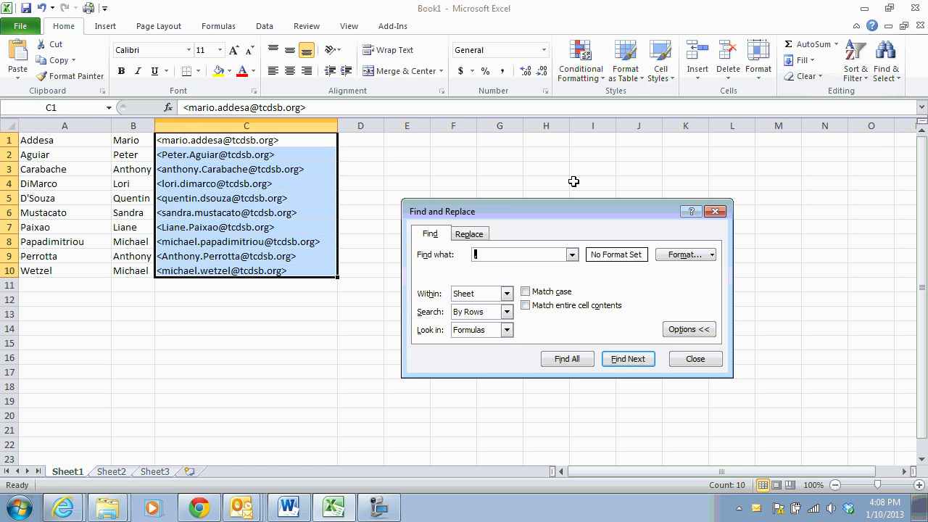
pyautogui.click(484, 238)
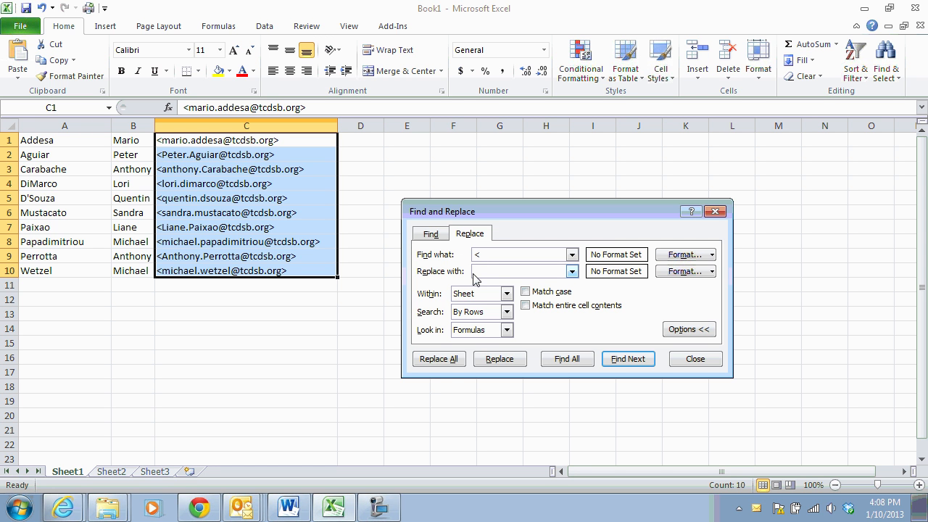
pyautogui.click(446, 362)
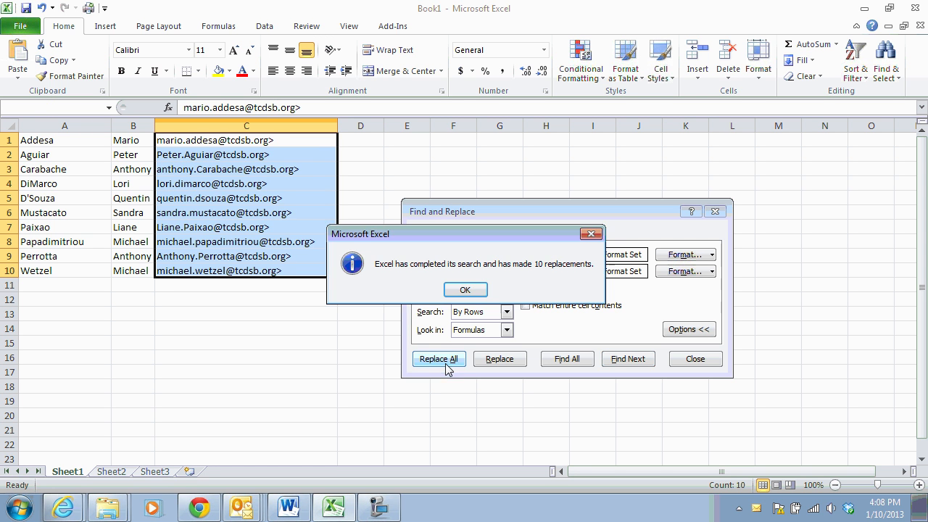
pyautogui.click(465, 290)
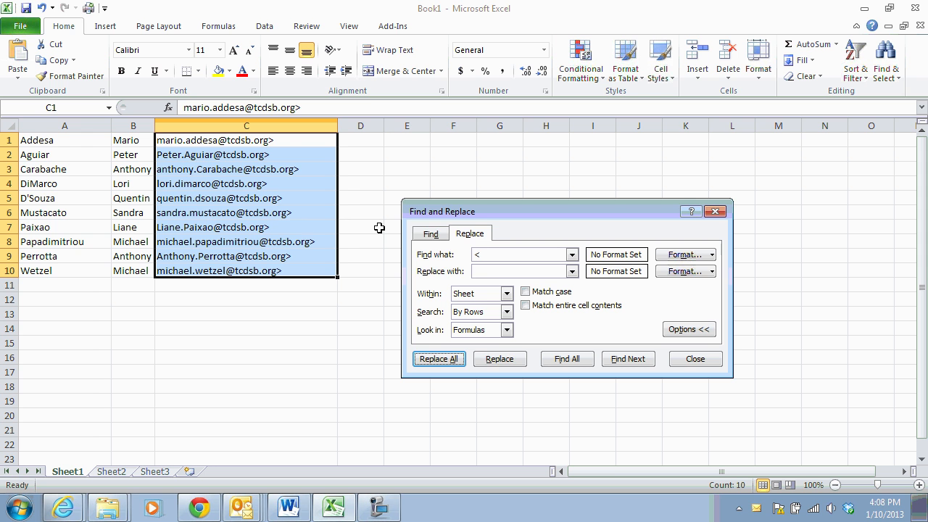
# Remove every '>' from the selected email addresses in column C
pyautogui.click(431, 233)
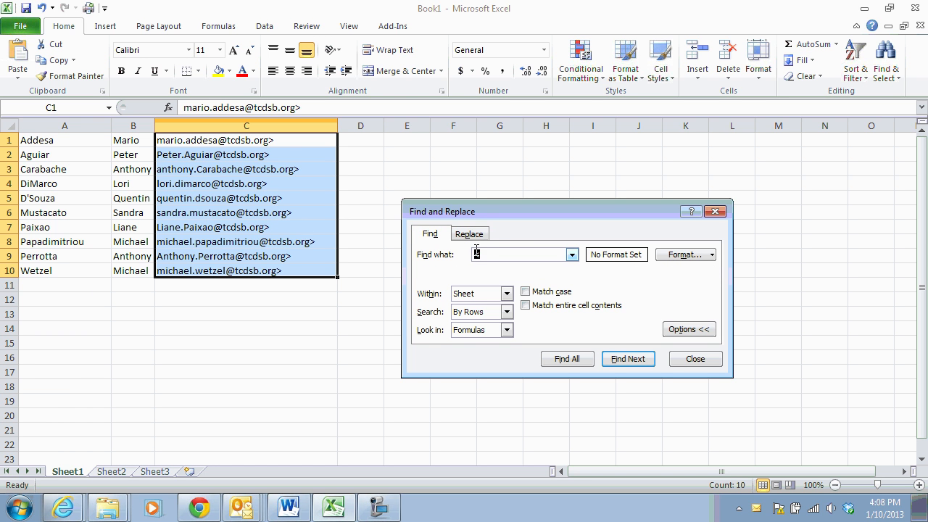
pyautogui.write('>')
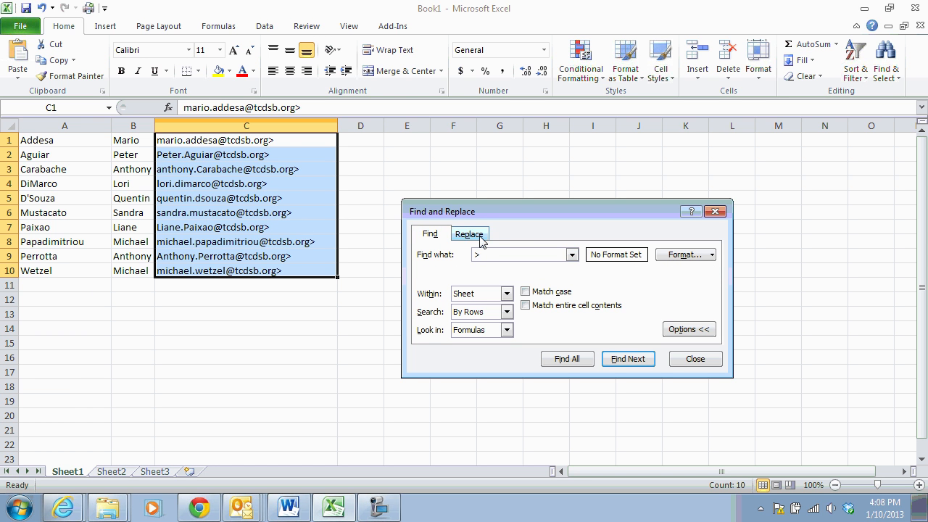
pyautogui.click(467, 233)
pyautogui.click(438, 359)
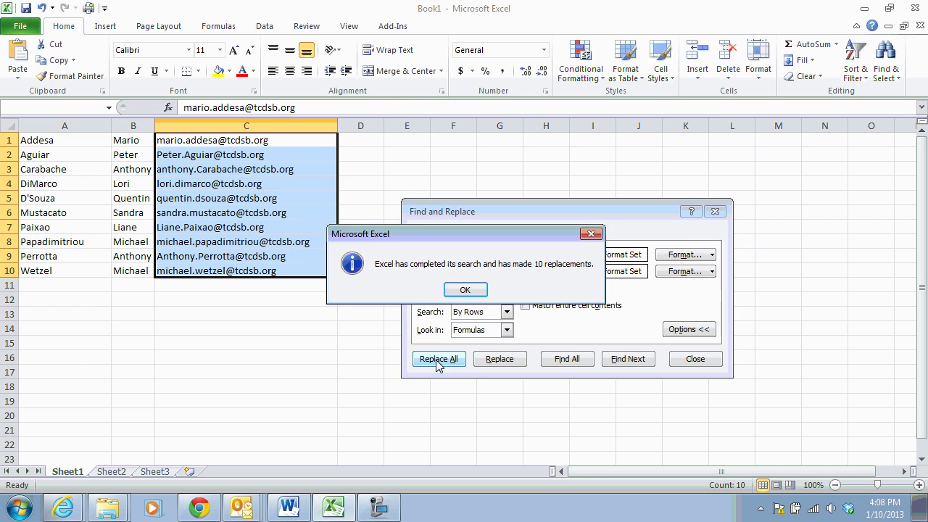
pyautogui.click(467, 289)
pyautogui.click(715, 211)
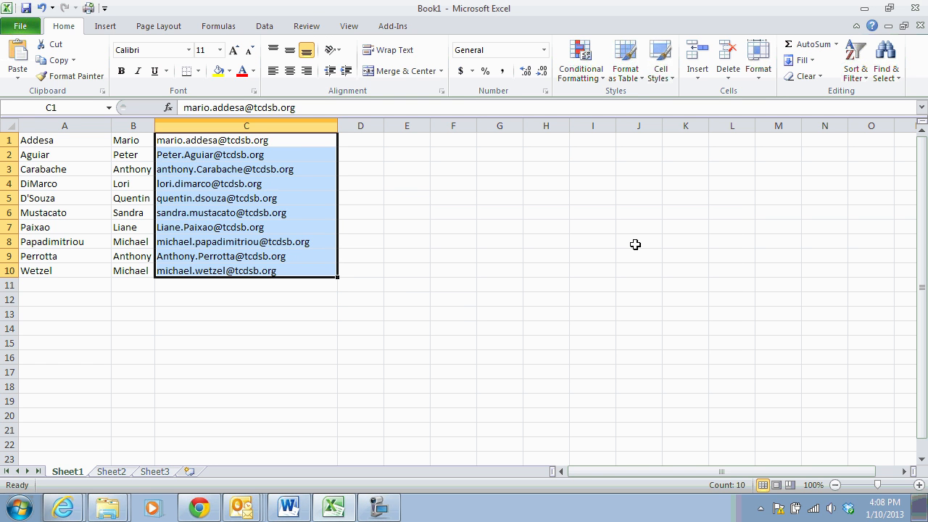
# Widen column B slightly
pyautogui.click(465, 312)
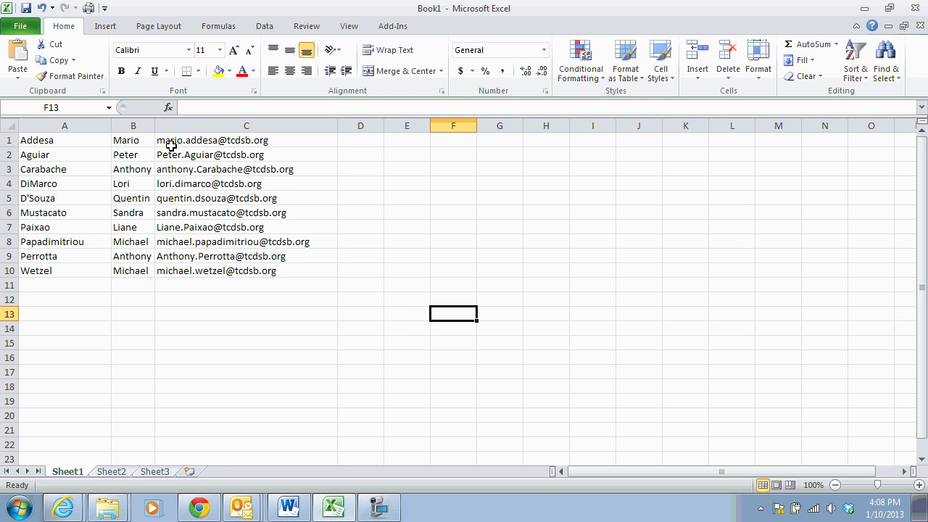
pyautogui.moveTo(154, 129); pyautogui.dragTo(168, 131)
pyautogui.click(262, 301)
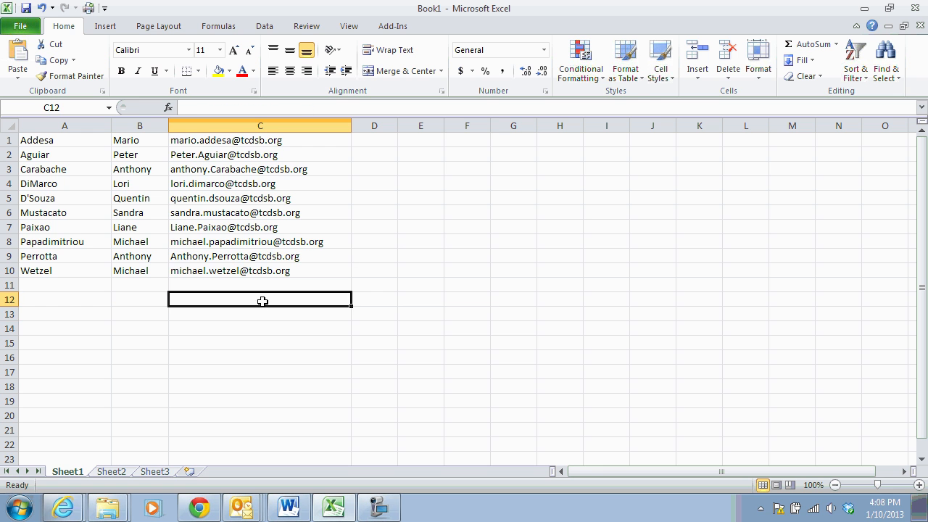